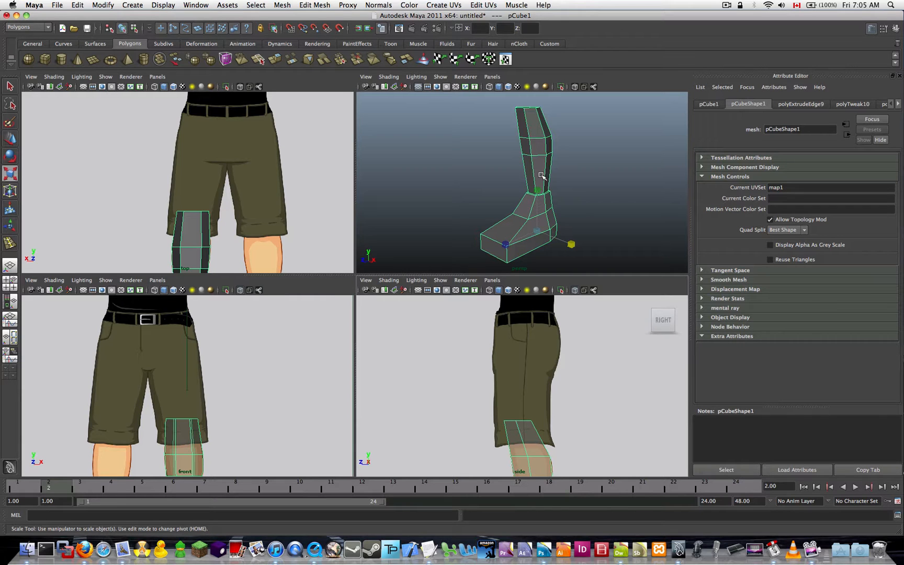
Step: Extrude the open top edge loop of the lower leg and move the new edges down to the shorts' hem line
alt+drag(534, 155, 524, 168)
scroll(525, 164, up, 4)
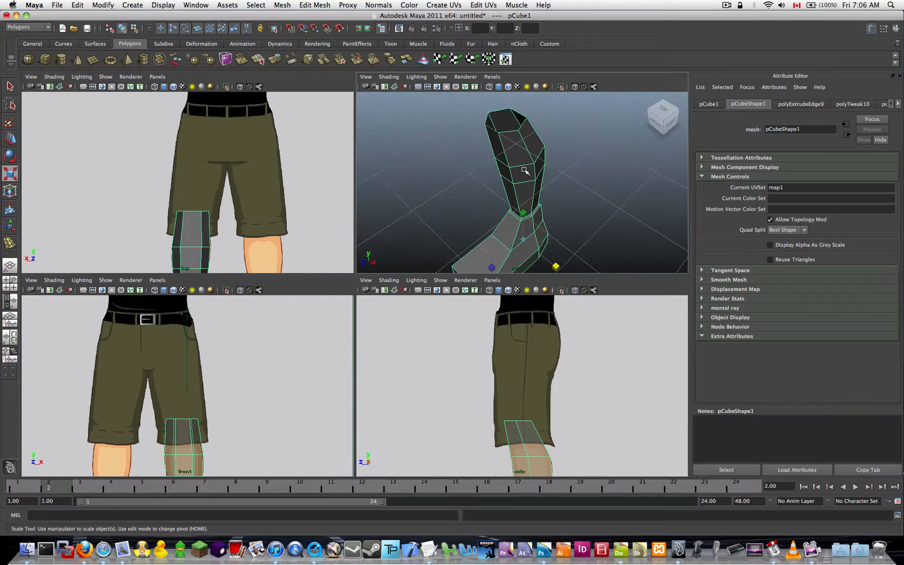
right_click(516, 128)
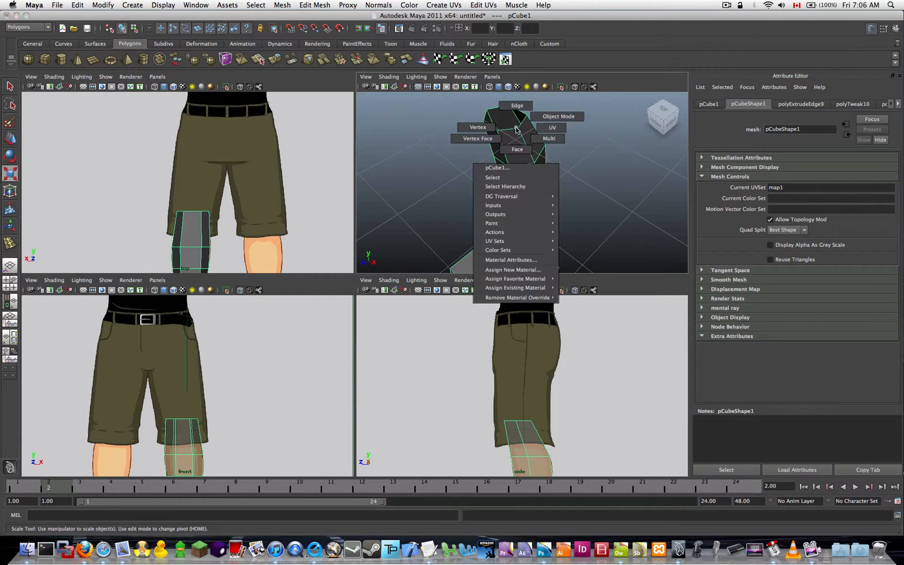
click(517, 105)
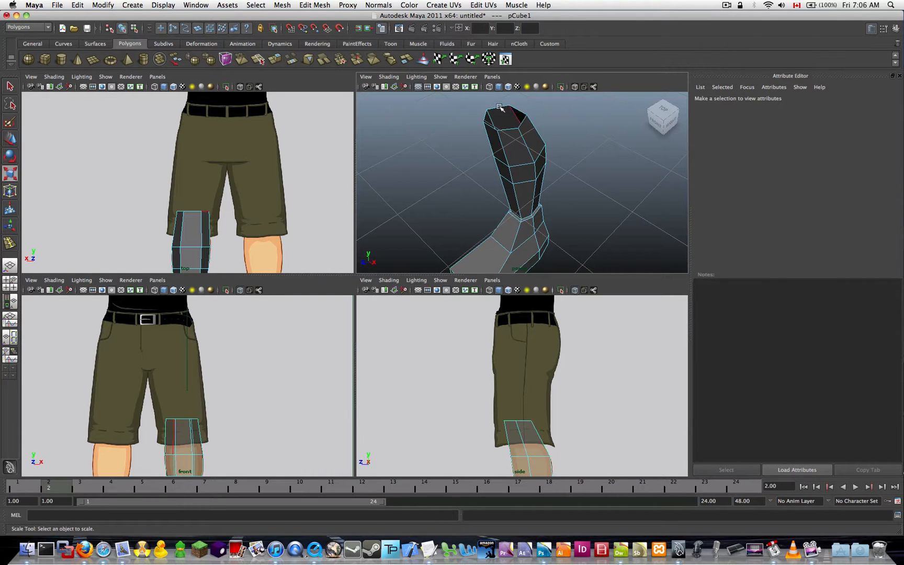
click(499, 107)
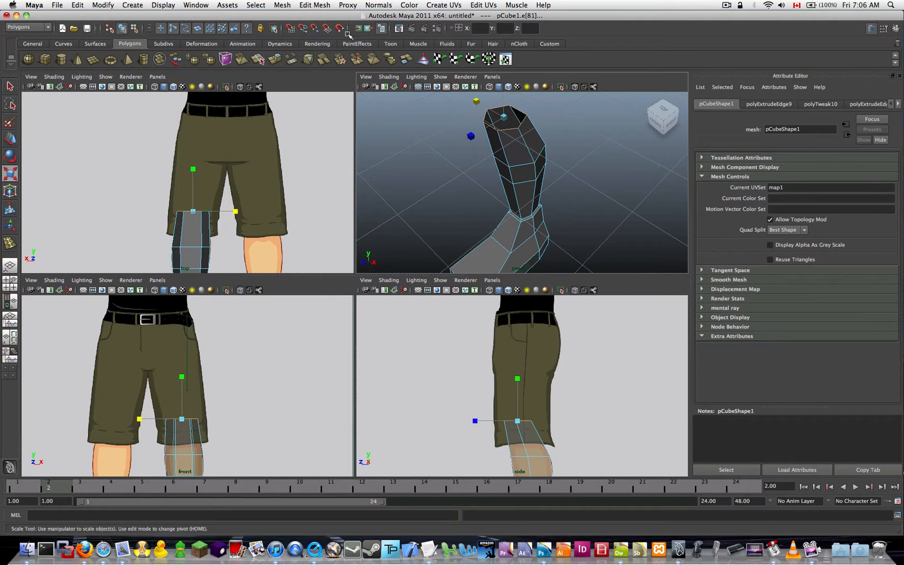
click(319, 6)
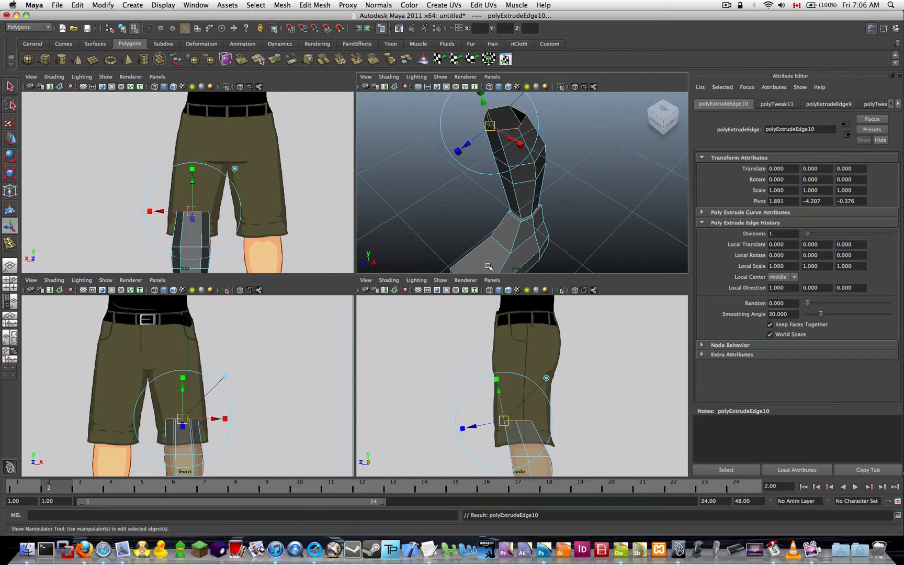
key(w)
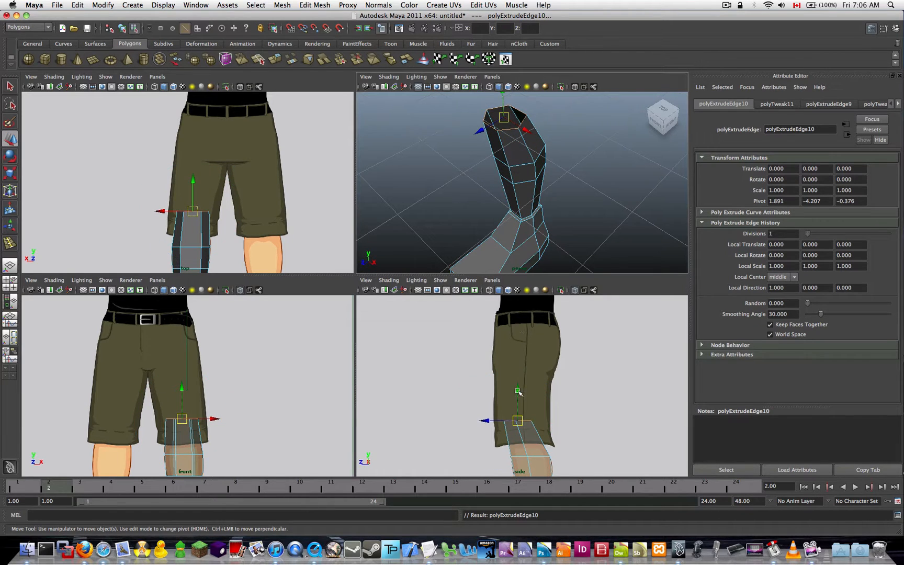
drag(518, 390, 496, 446)
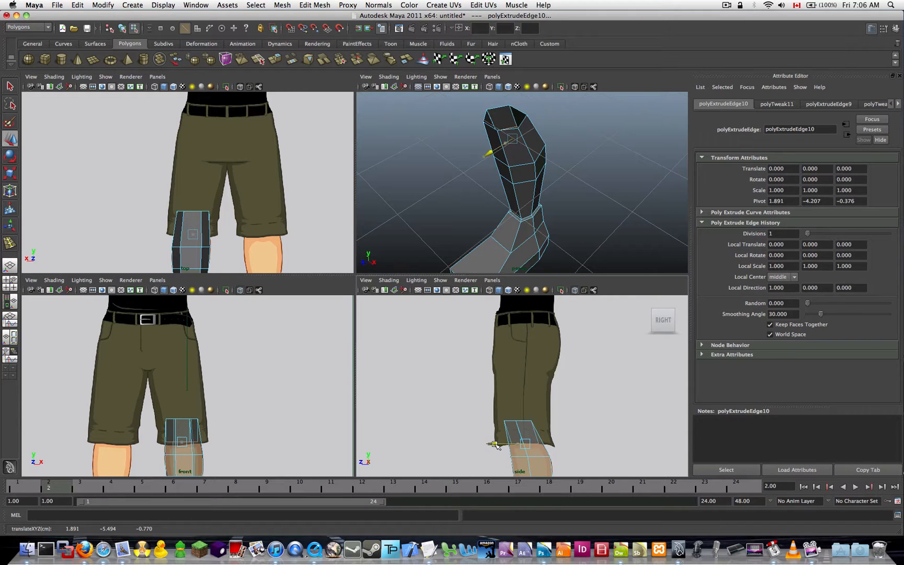
drag(496, 445, 496, 446)
Step: Scale the extruded edges outward to match the shorts' hem in width and front-to-back depth
key(r)
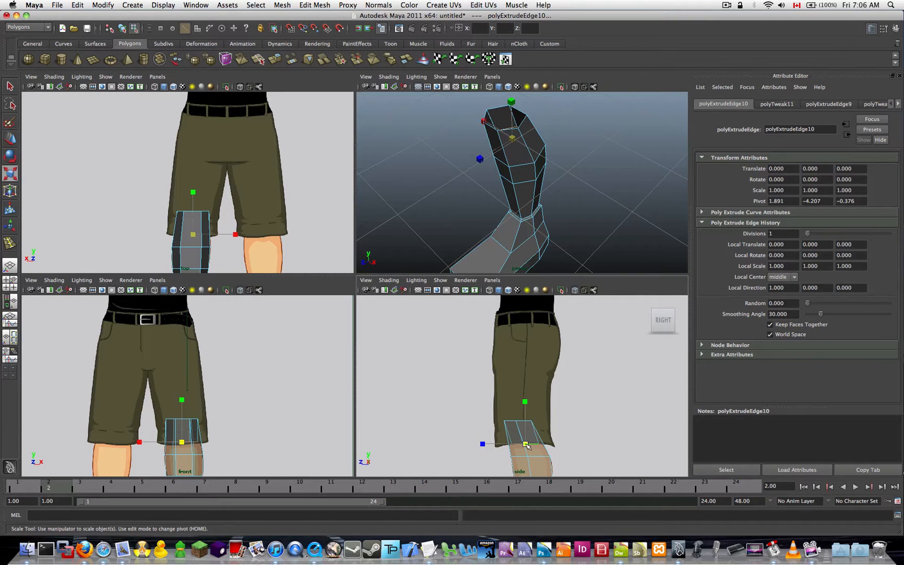
mouse_move(523, 444)
mouse_down()
mouse_move(512, 445)
mouse_move(539, 446)
mouse_up()
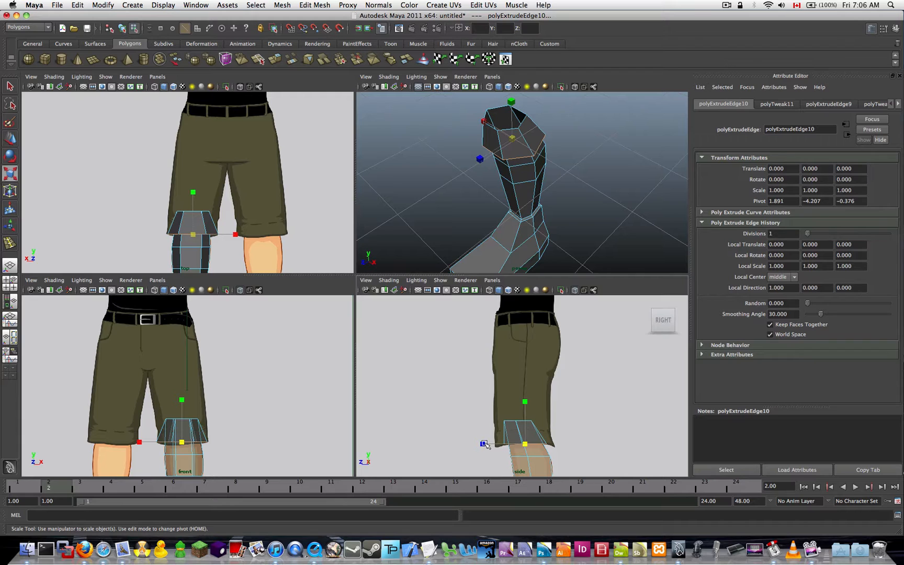
drag(483, 443, 469, 447)
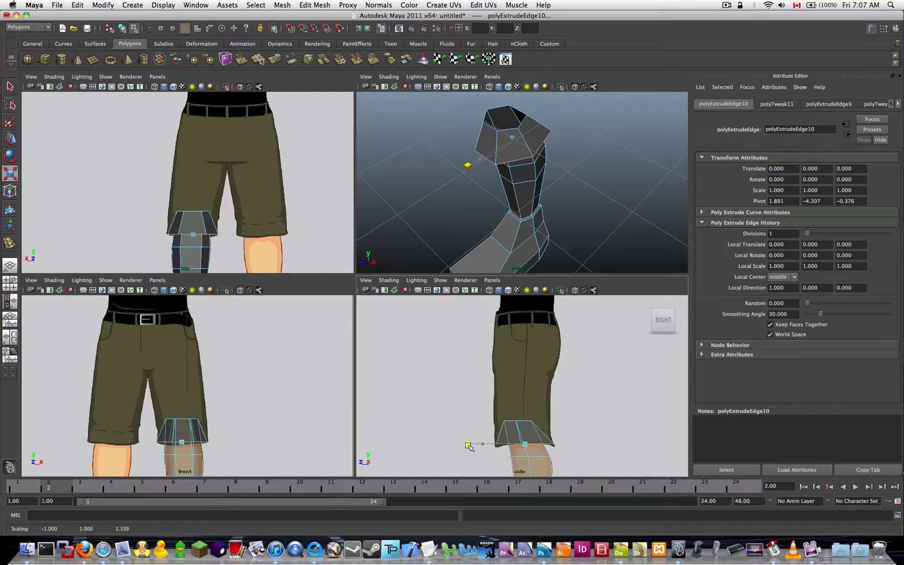
key(e)
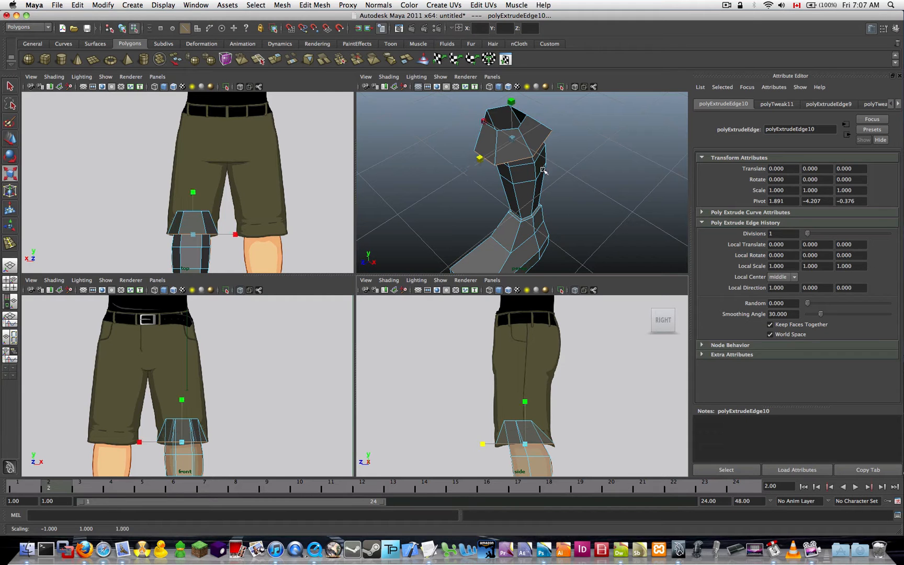
Step: Extrude the hem edges again, raise them partway up the shorts leg and align them with the front and side reference images
alt+drag(544, 172, 537, 219)
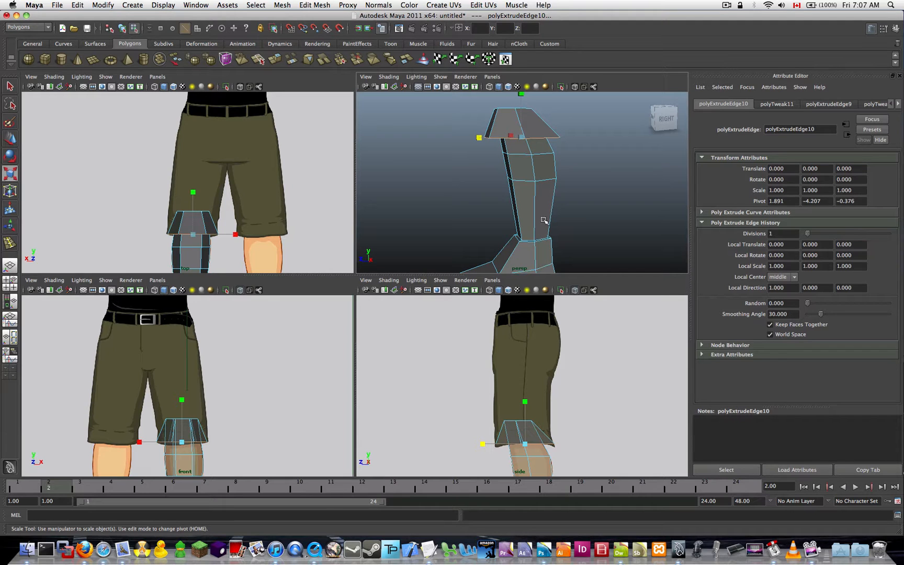
alt+drag(532, 164, 457, 99)
click(315, 5)
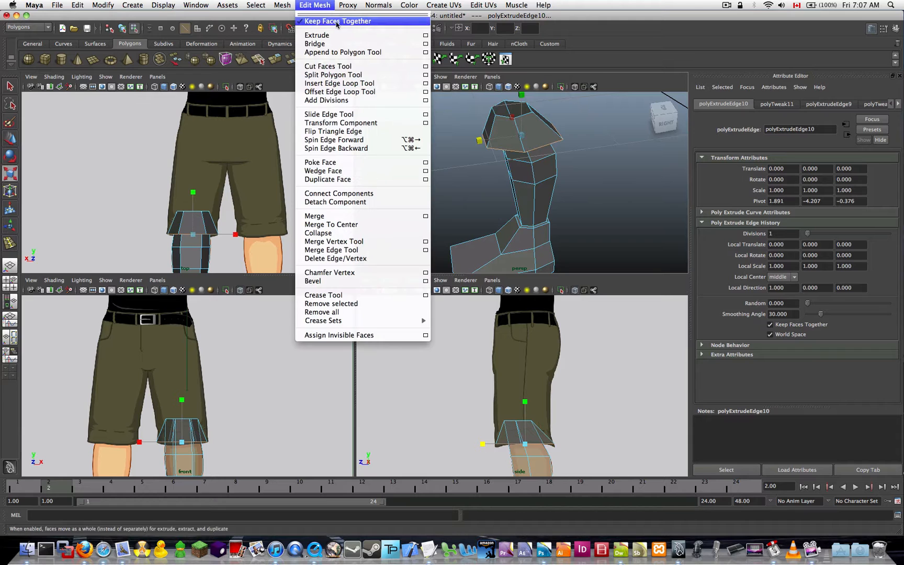
click(339, 37)
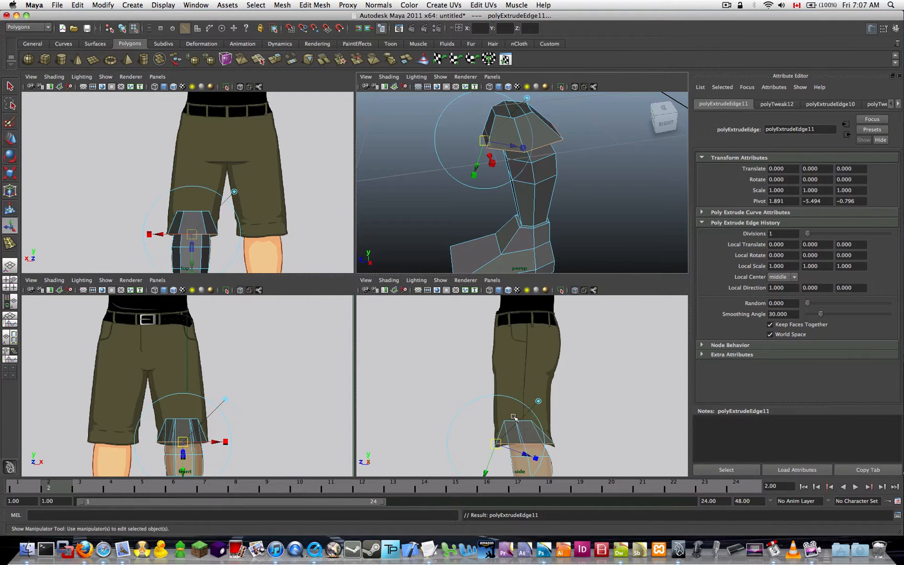
key(w)
drag(525, 404, 521, 375)
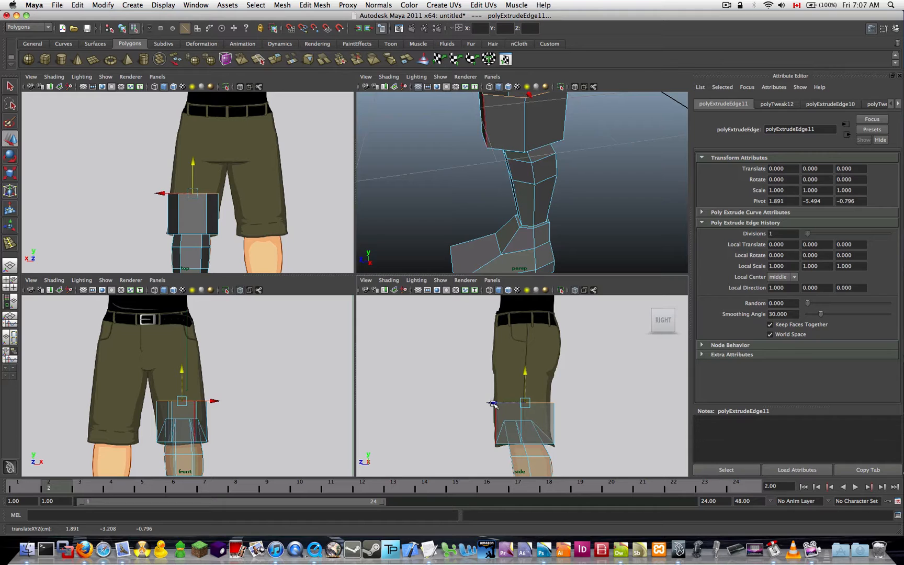
drag(494, 404, 492, 404)
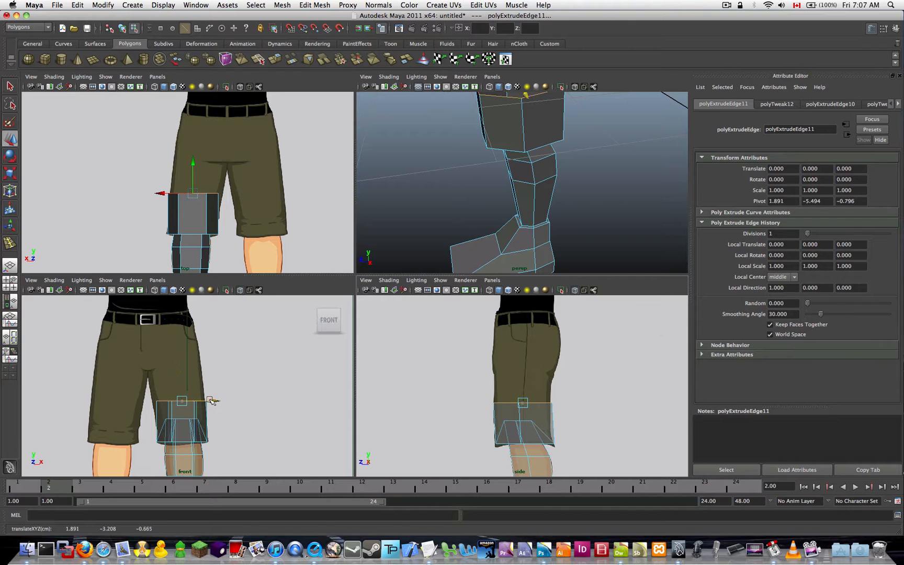
drag(212, 401, 210, 401)
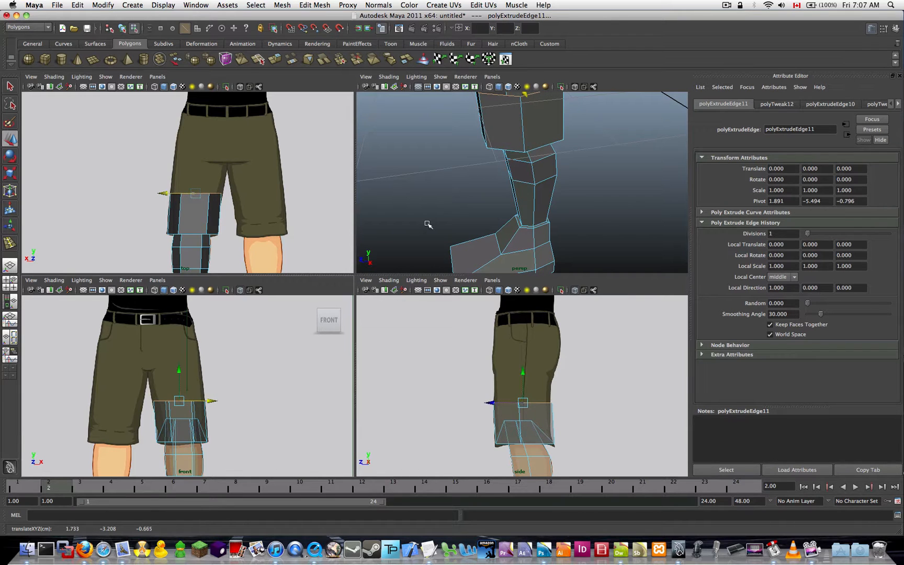
Step: Rotate the raised edge loop in the front view so that its outer side sits higher than its inner side
alt+drag(513, 129, 501, 156)
alt+middle_drag(501, 155, 495, 187)
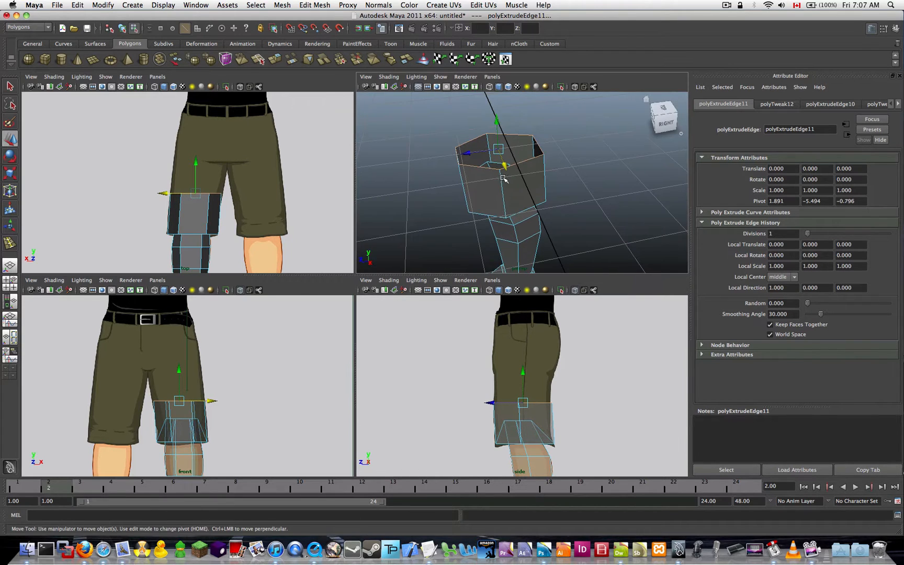
alt+drag(503, 176, 545, 341)
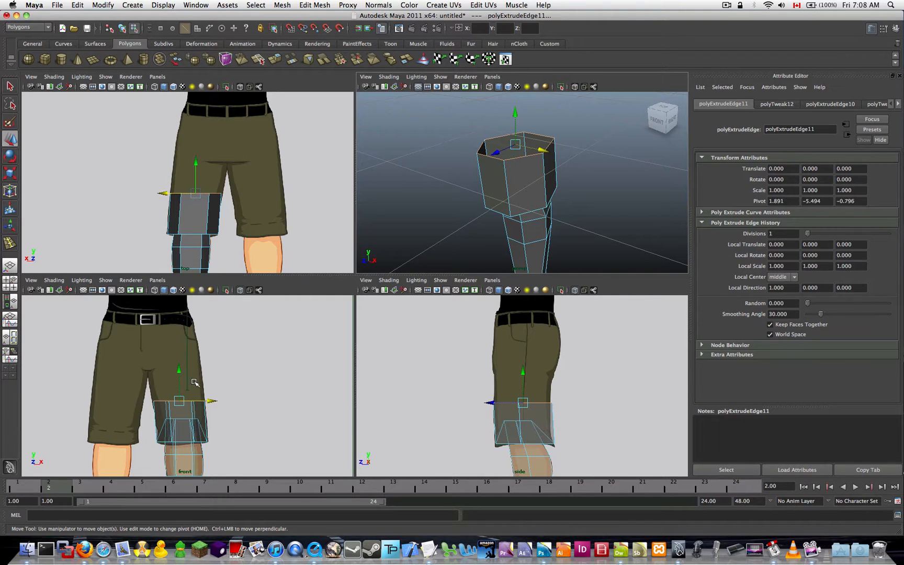
key(e)
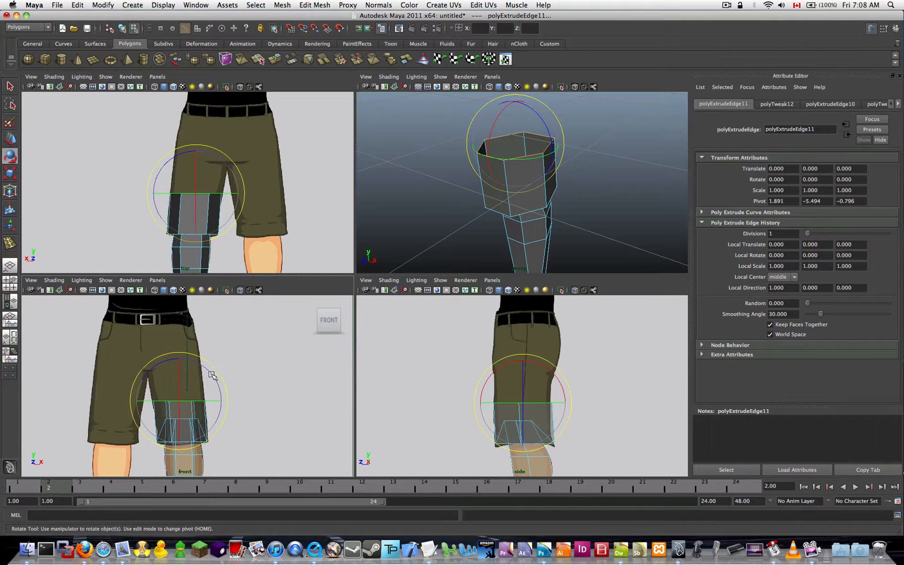
drag(212, 375, 207, 370)
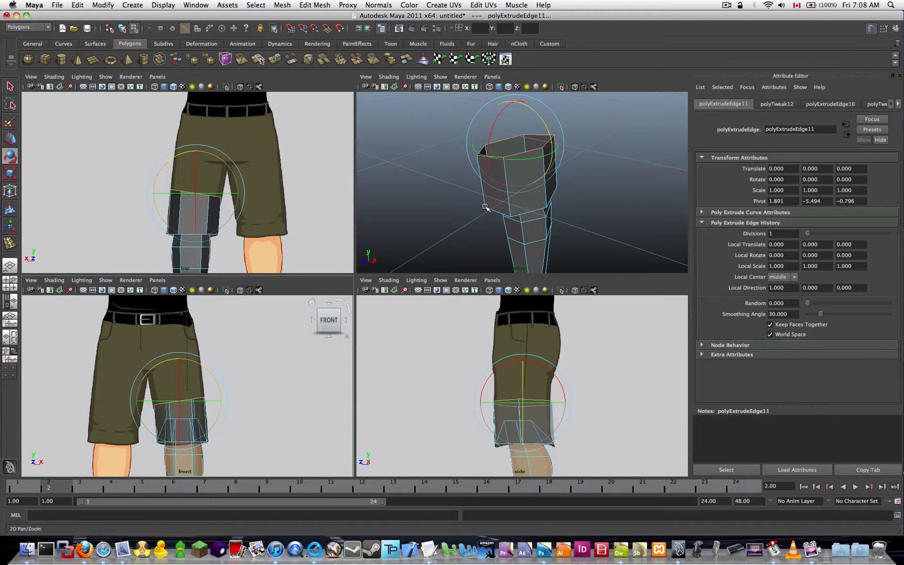
Step: Scale and shift the tilted edge loop front to back to fit the shorts' outline in the side reference
alt+drag(486, 207, 474, 200)
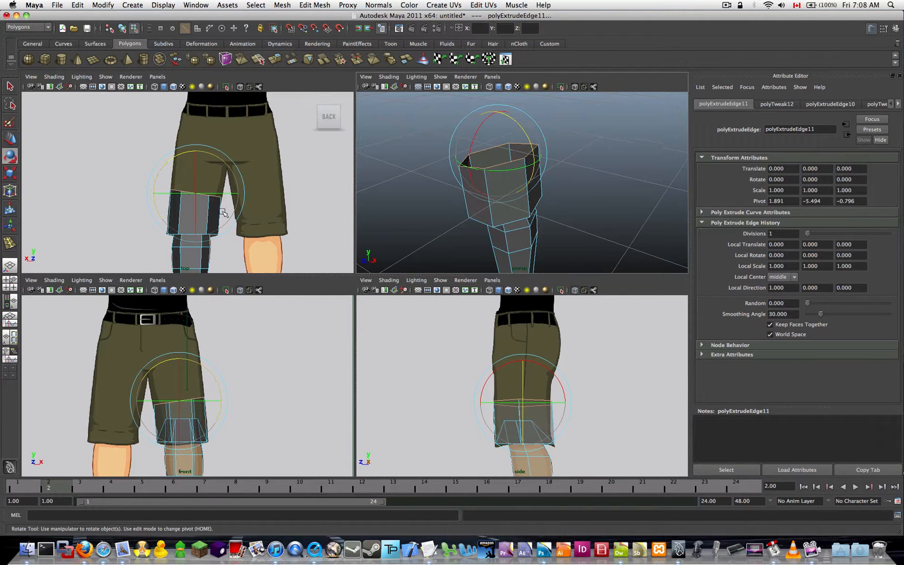
alt+middle_drag(222, 211, 231, 221)
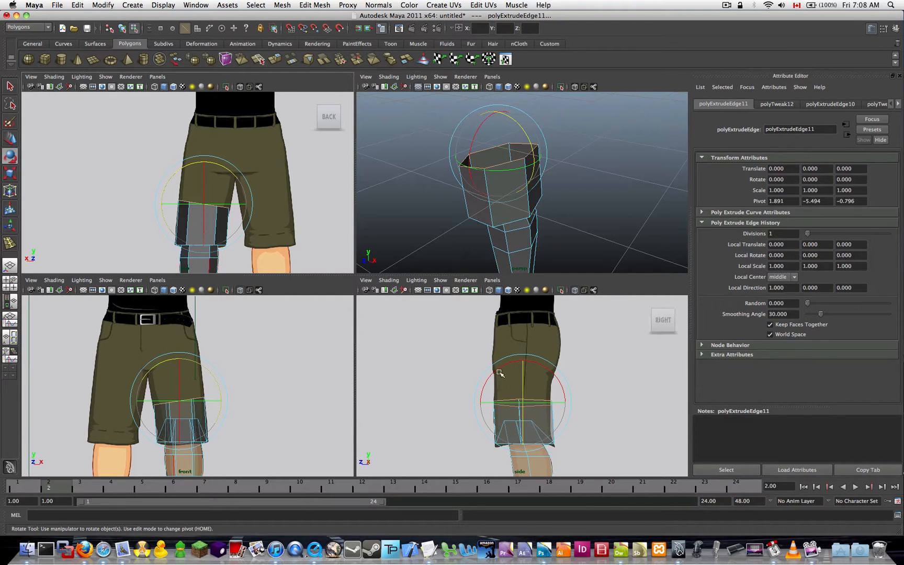
alt+middle_drag(520, 374, 505, 352)
alt+middle_drag(304, 399, 307, 390)
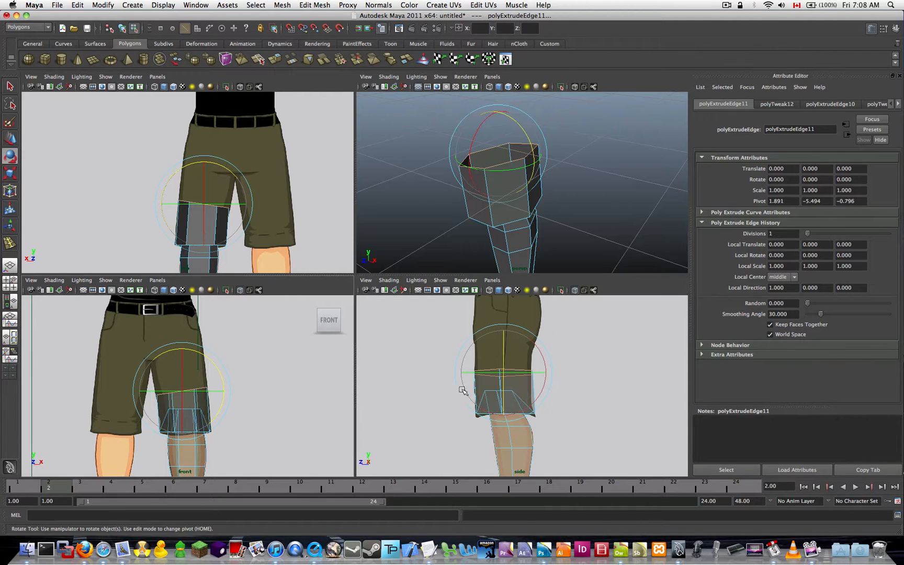
key(r)
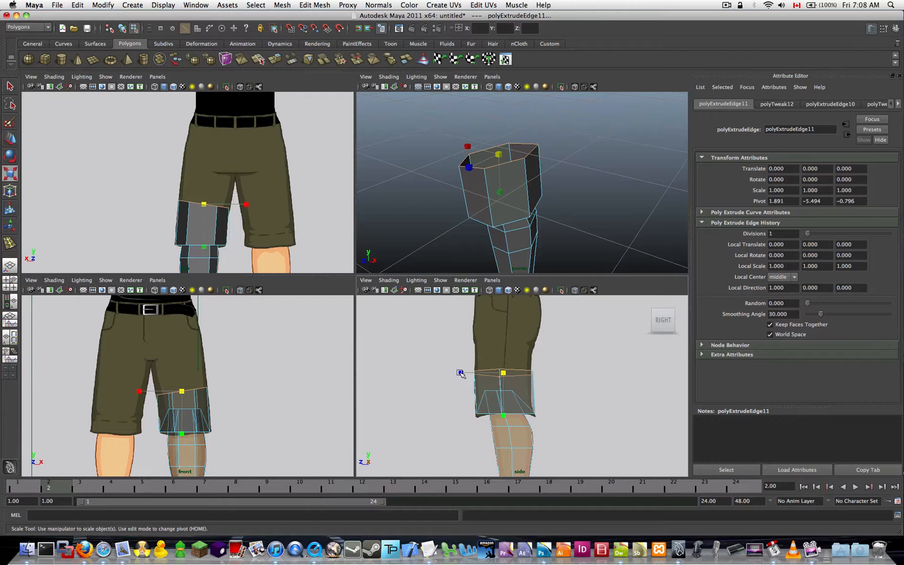
click(461, 373)
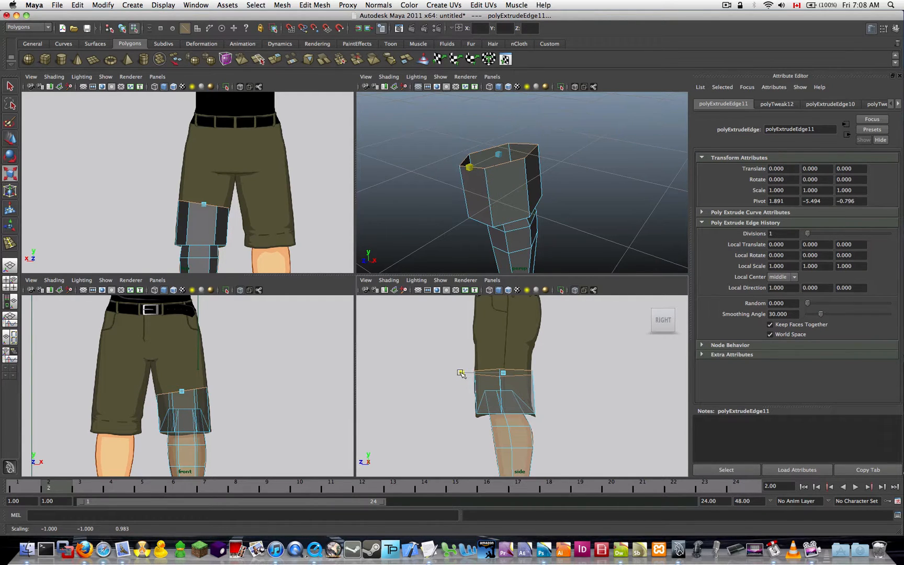
key(w)
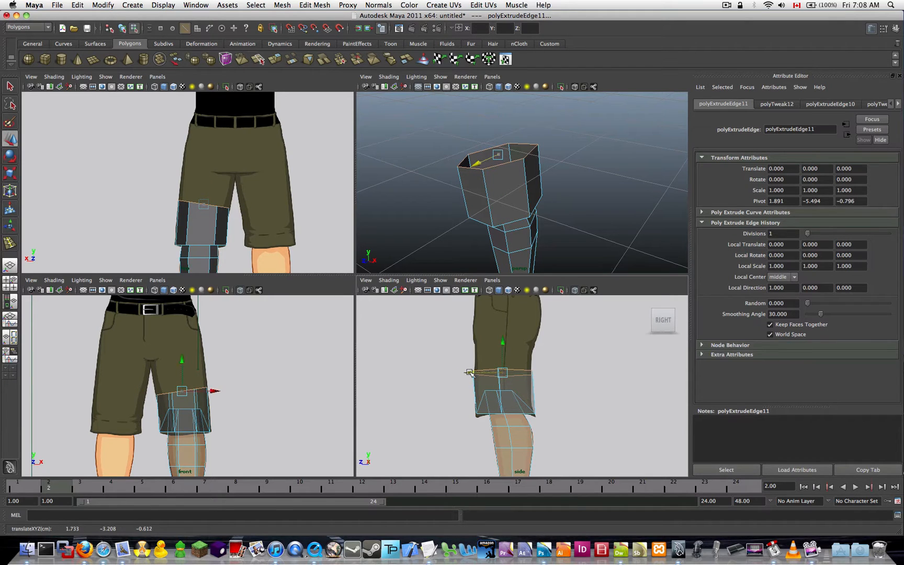
key(r)
drag(470, 373, 461, 374)
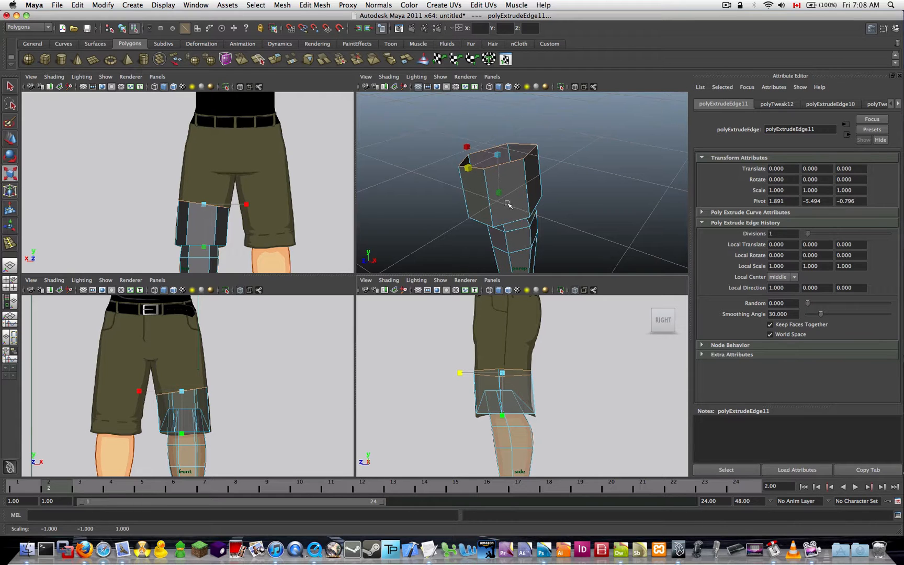
Step: Extrude the tilted edge loop and move the new edges up to crotch level, following the shorts leg in the front reference
alt+drag(510, 195, 545, 194)
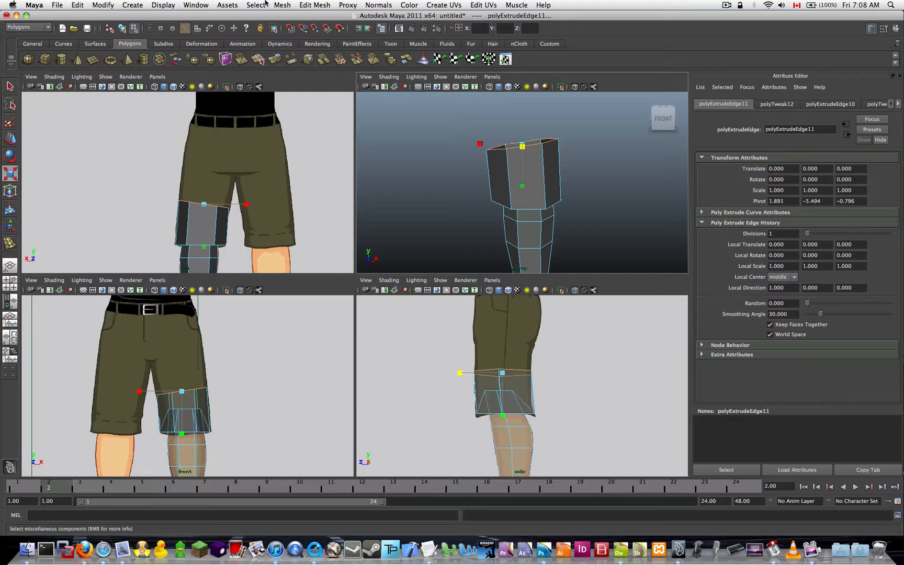
click(301, 5)
click(320, 34)
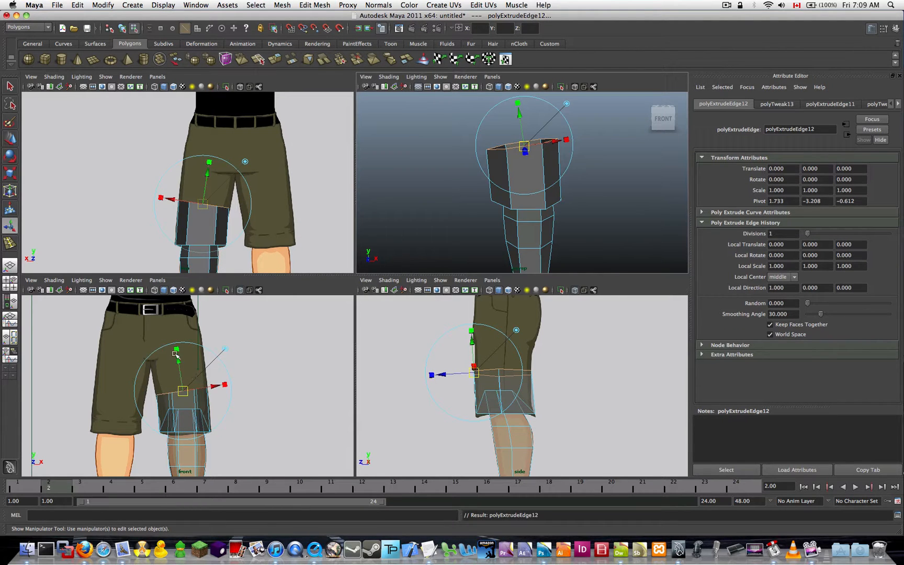
key(w)
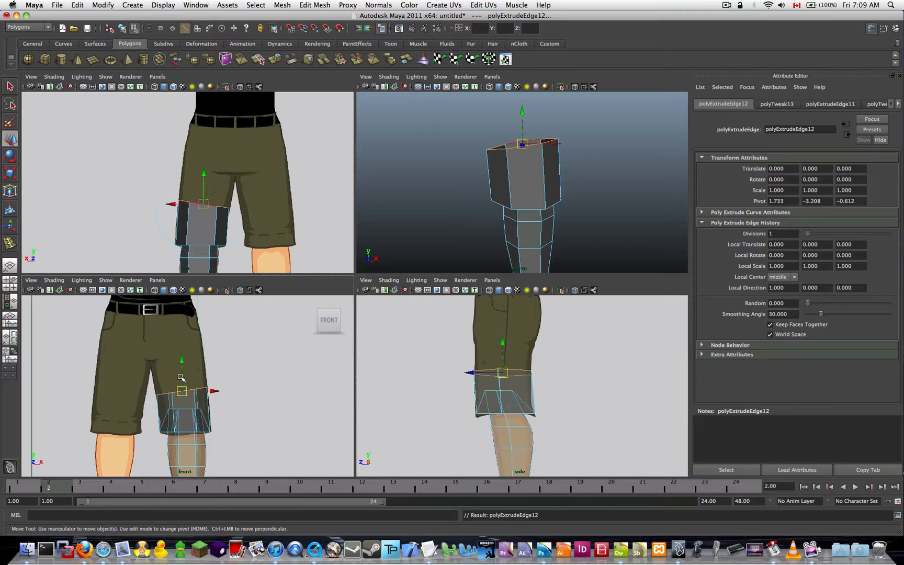
drag(180, 376, 179, 371)
drag(178, 361, 178, 357)
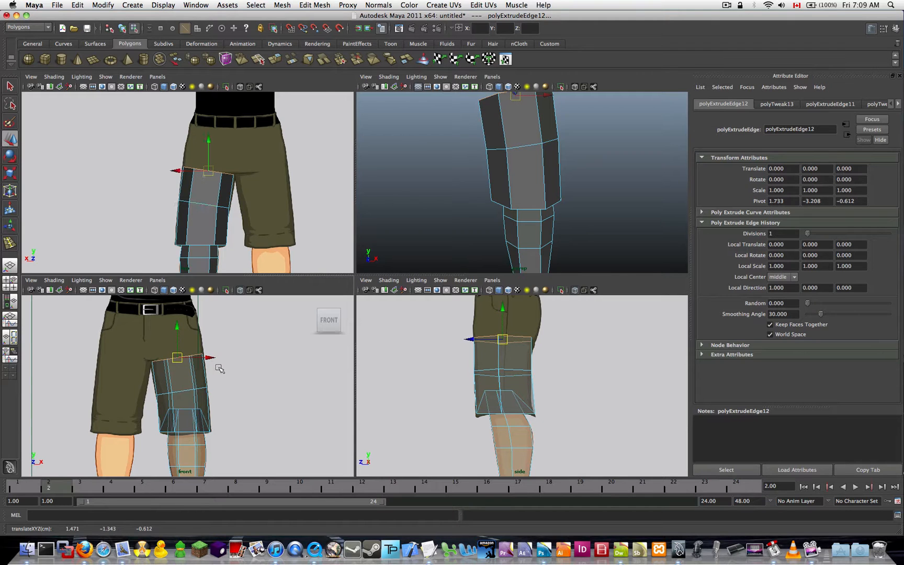
Step: Widen the crotch-level edge loop slightly sideways and rotate it in the side view so its front sits higher than its back
key(r)
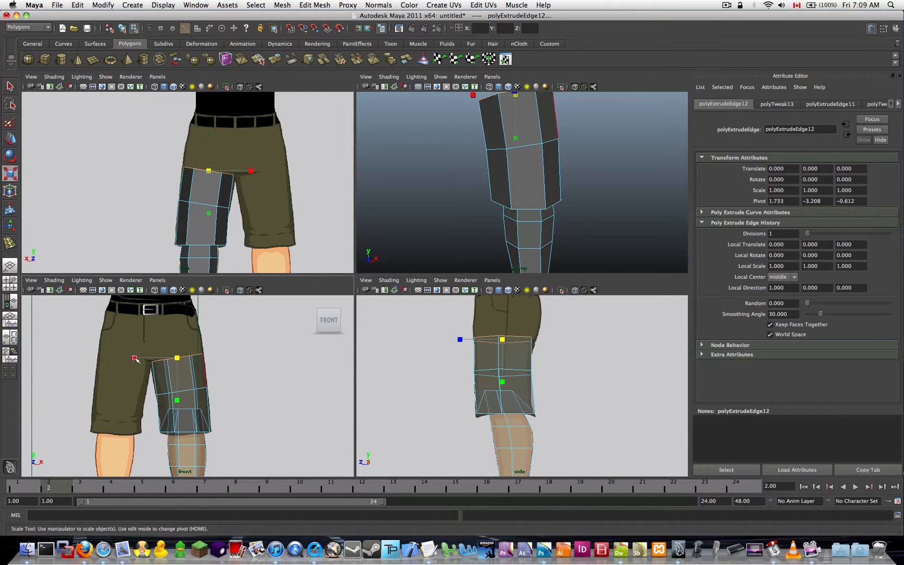
drag(134, 358, 135, 358)
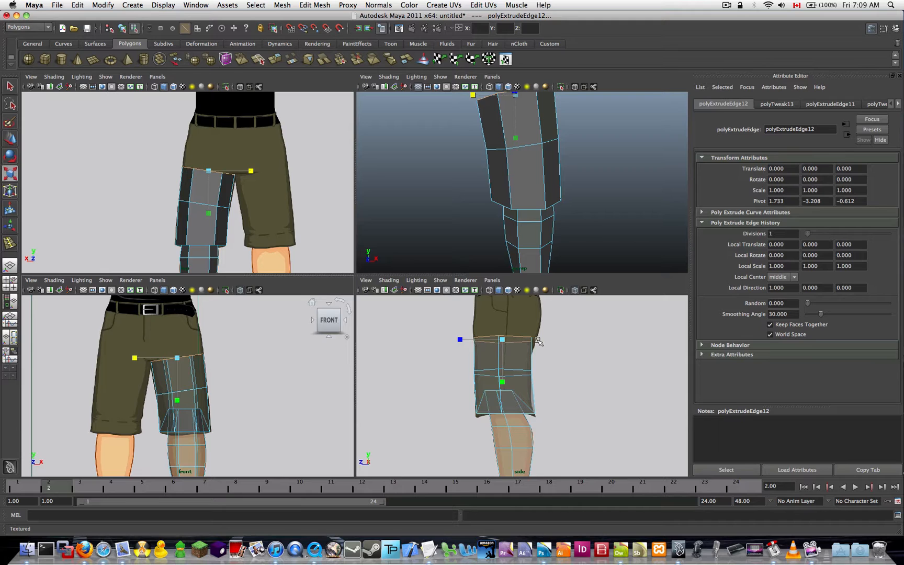
key(e)
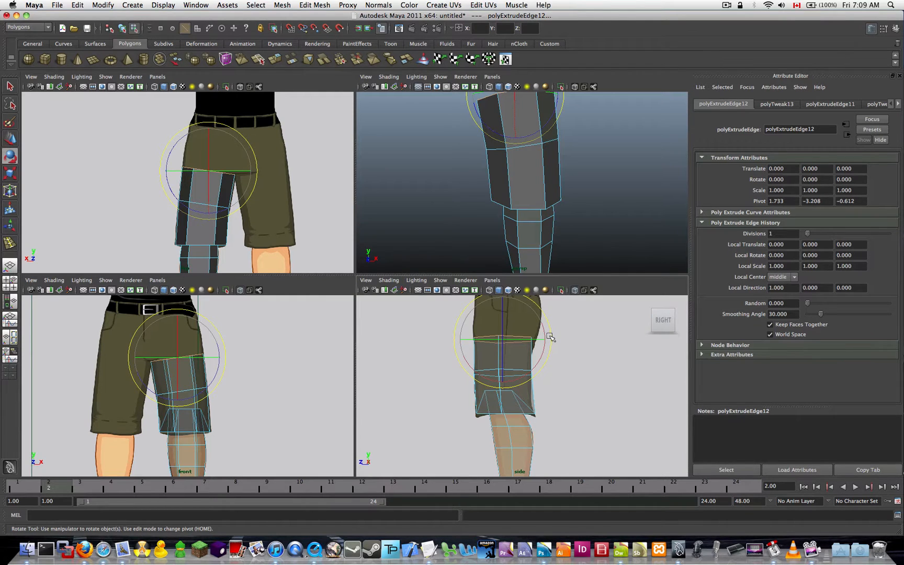
mouse_move(547, 335)
mouse_down()
mouse_move(536, 340)
mouse_move(544, 345)
mouse_up()
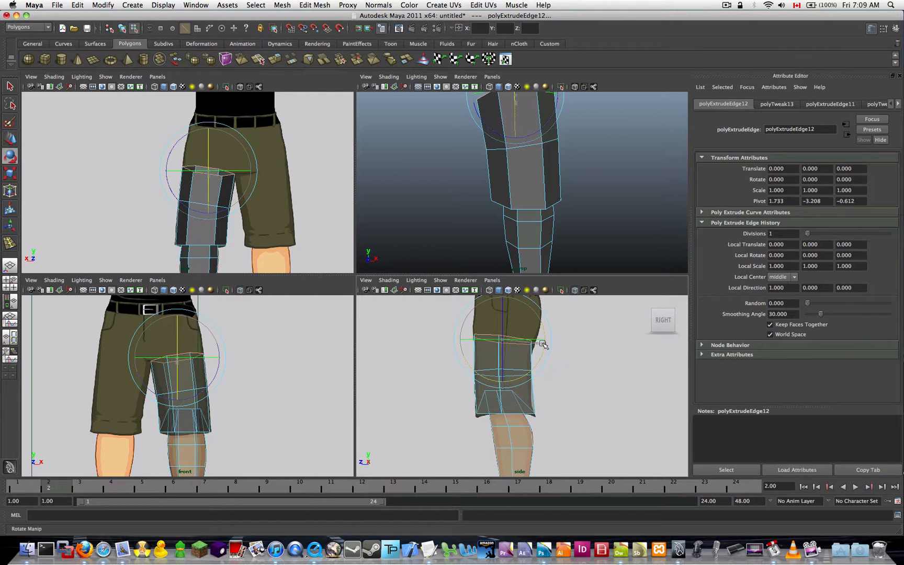
Step: Shift the crotch-level edge loop and scale it front to back to fit the shorts' outline in the side reference
key(w)
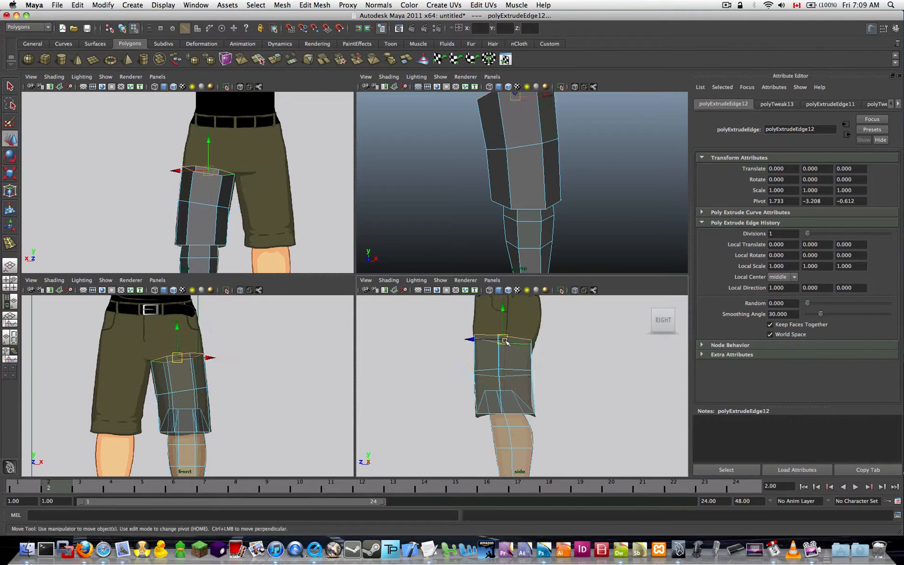
drag(507, 342, 459, 343)
key(r)
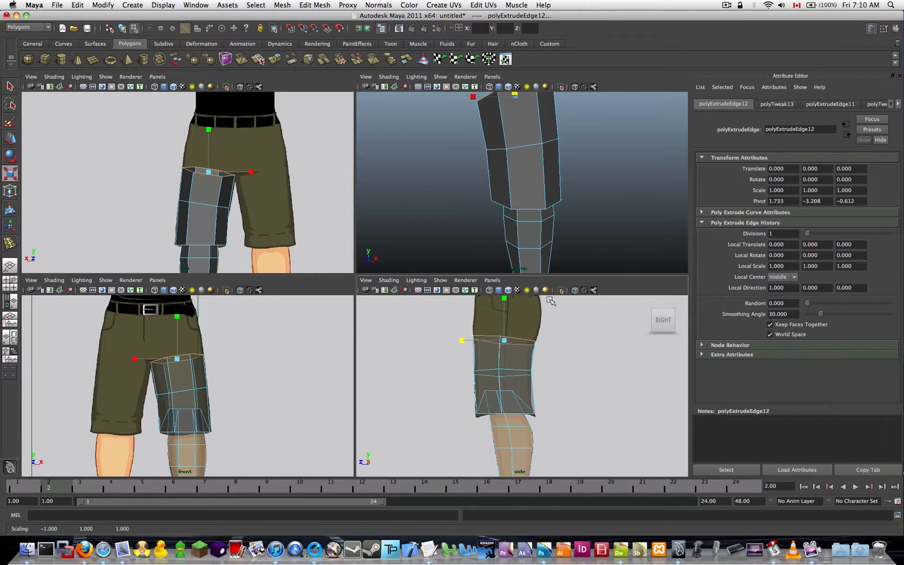
Step: Limit the selection to the front, outer and back edges of the leg's top opening, leaving out the inner-thigh edges
alt+middle_drag(510, 339, 508, 360)
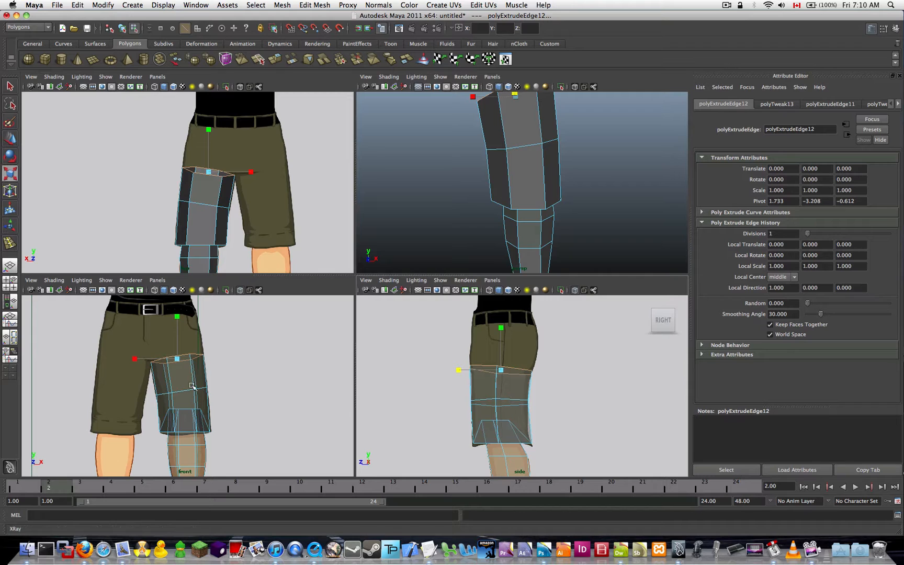
alt+middle_drag(209, 357, 216, 366)
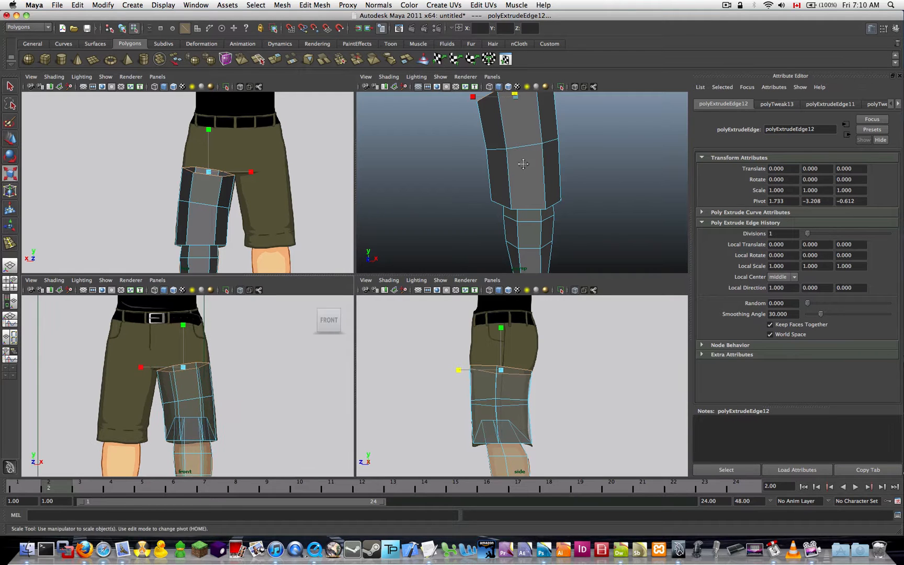
alt+drag(528, 170, 499, 169)
scroll(499, 170, down, 3)
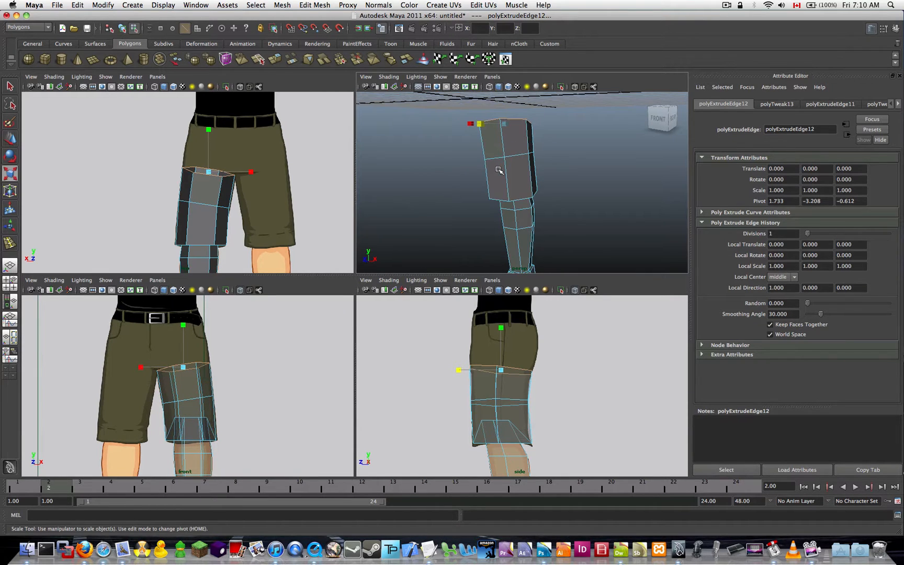
scroll(498, 170, down, 1)
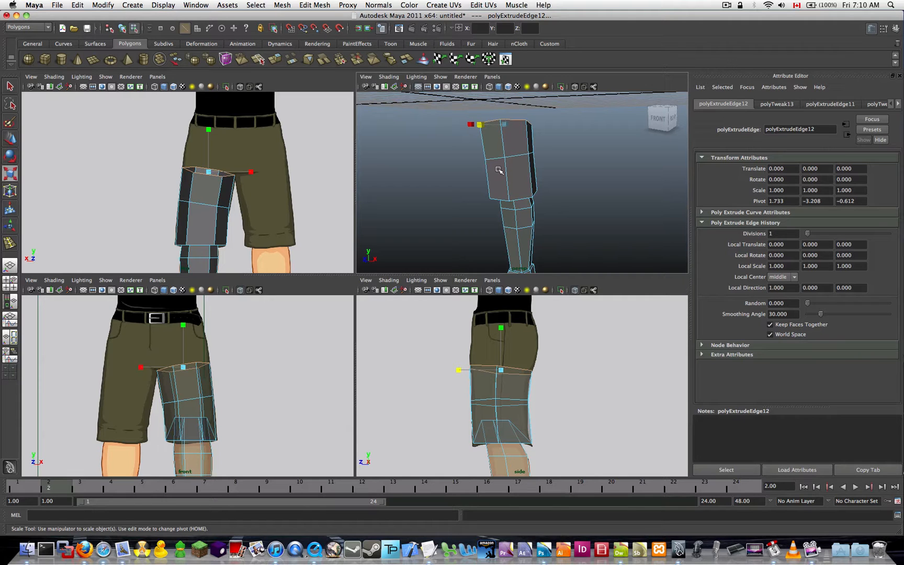
alt+drag(503, 150, 529, 182)
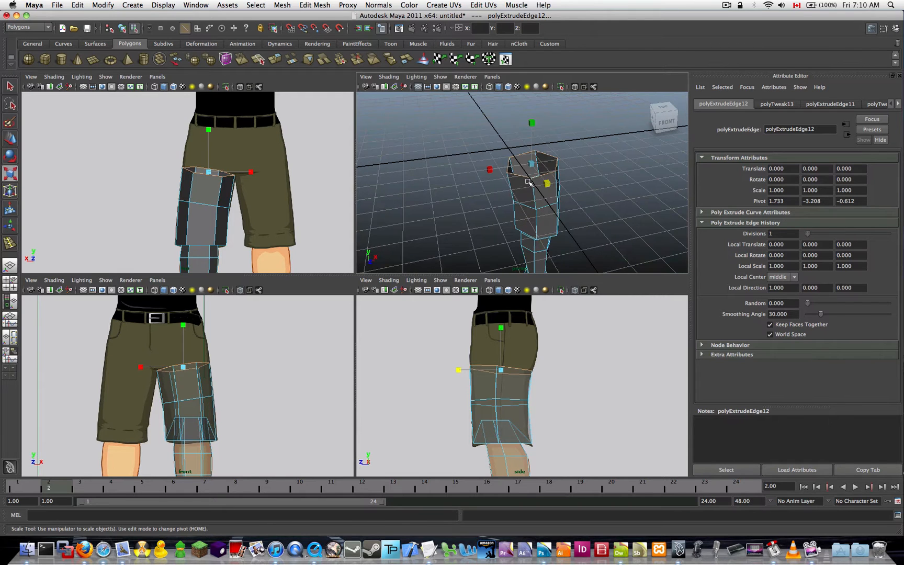
right_click(529, 181)
click(522, 162)
click(555, 175)
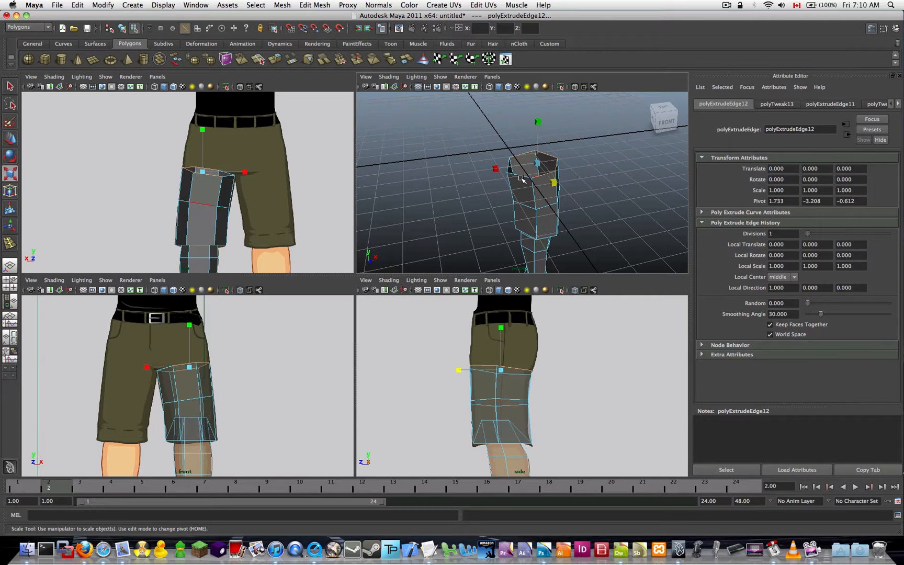
scroll(522, 179, up, 3)
alt+middle_drag(521, 179, 515, 191)
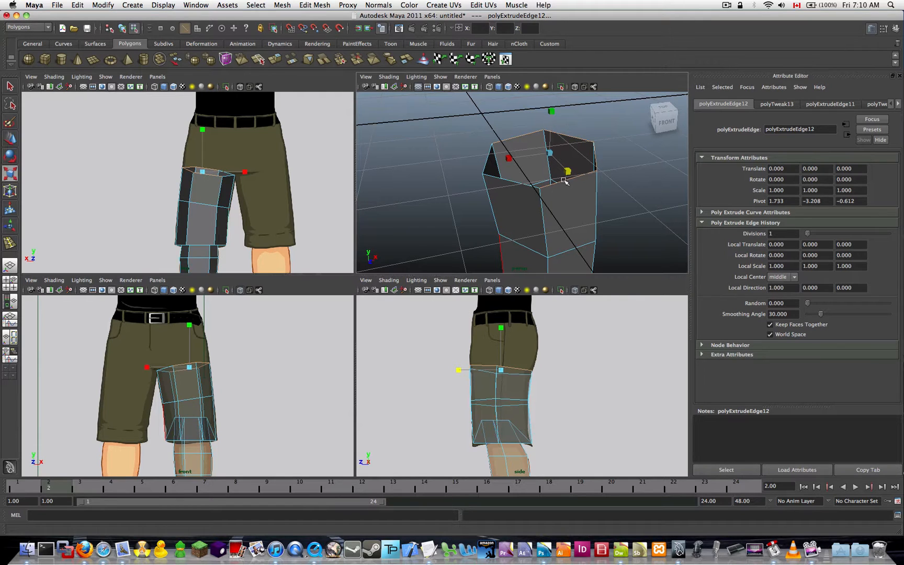
alt+drag(544, 191, 524, 176)
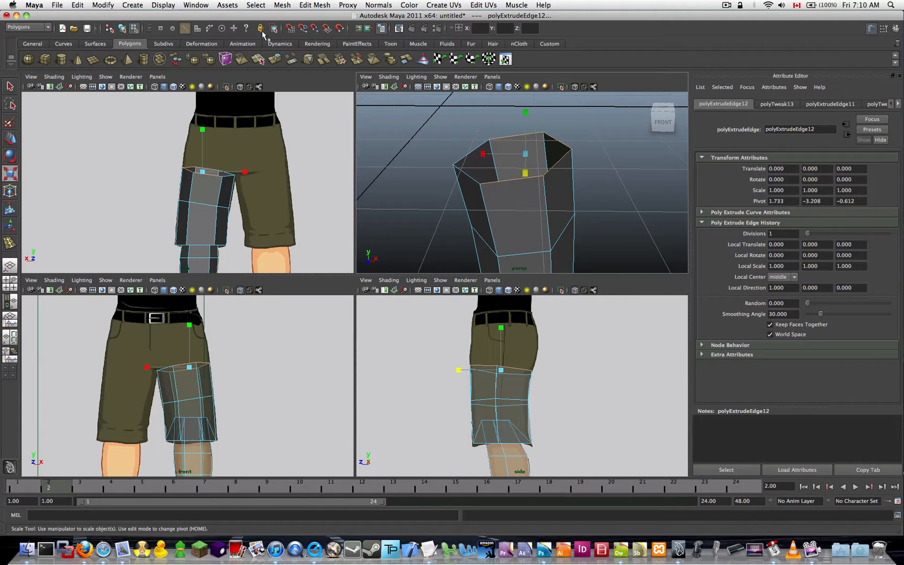
Step: Extrude the selected top edges, raise them to hip level below the belt and shift them backward to follow the side reference
click(314, 5)
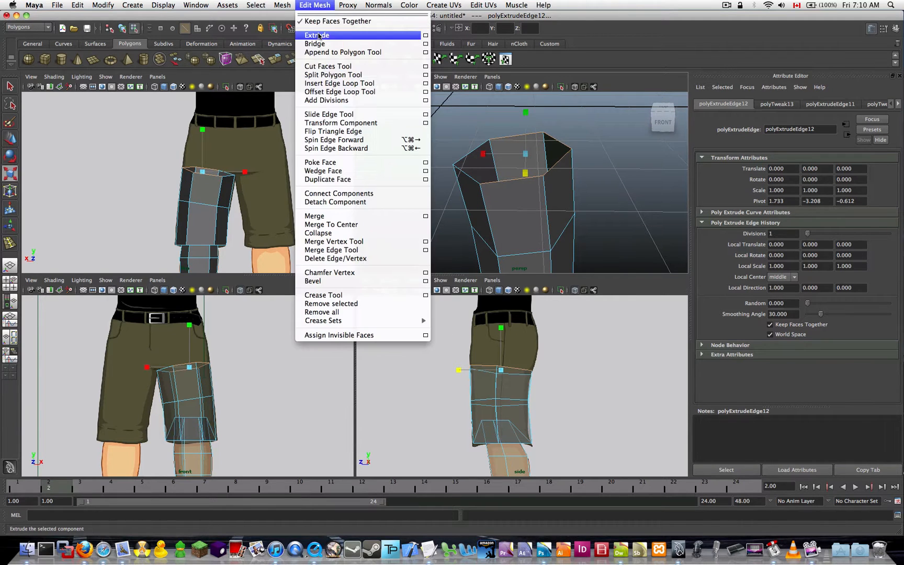
click(322, 32)
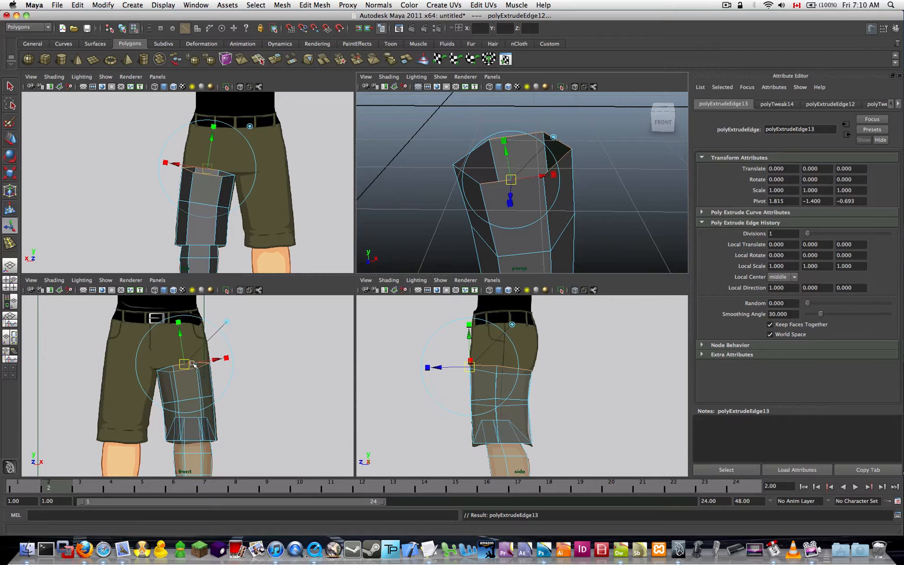
key(w)
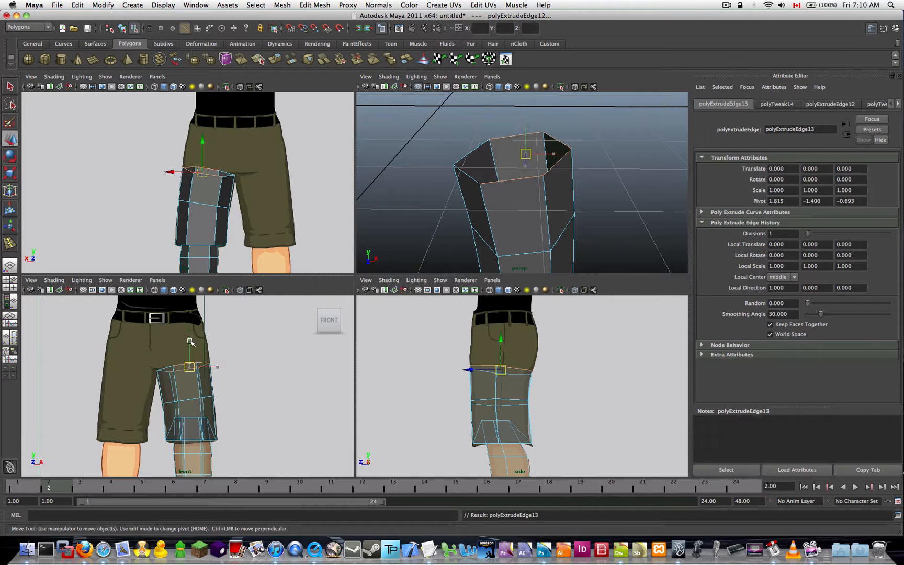
drag(189, 367, 187, 343)
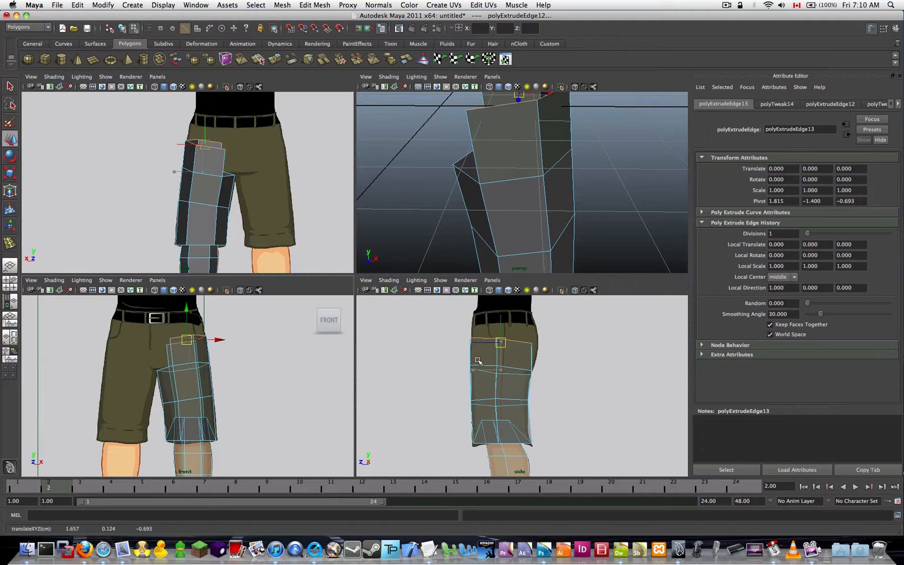
drag(501, 345, 506, 346)
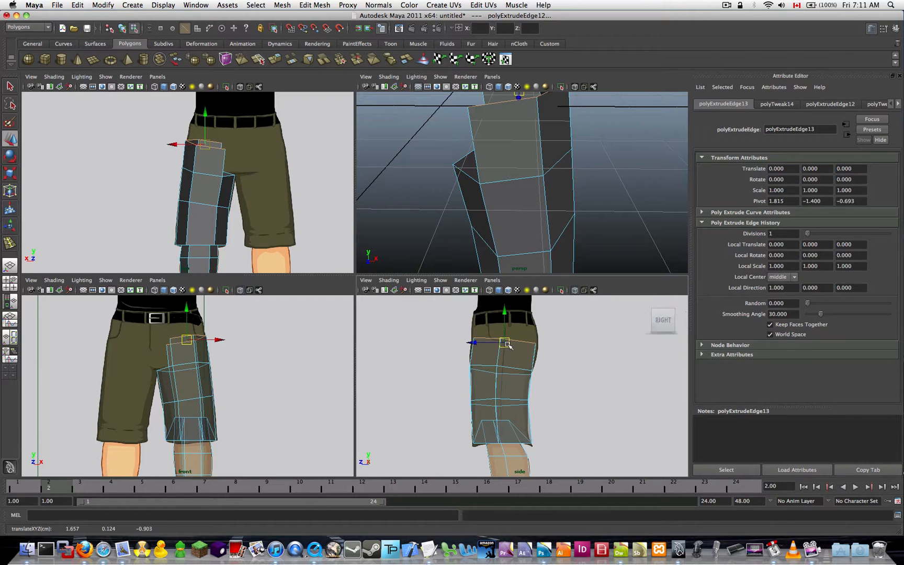
Step: Scale the hip edges front to back to the shorts' side outline and rotate them roughly level in the side view
key(r)
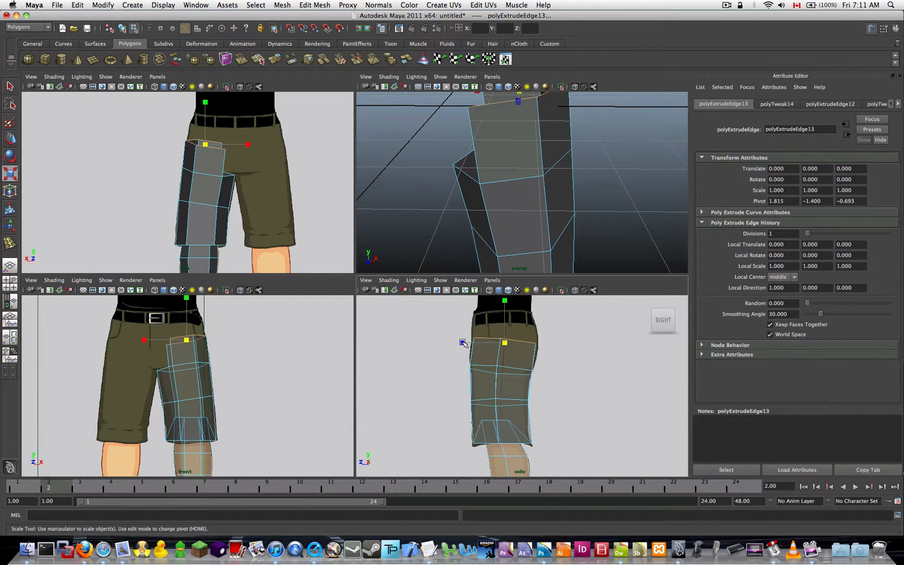
click(461, 343)
middle_drag(461, 343, 459, 342)
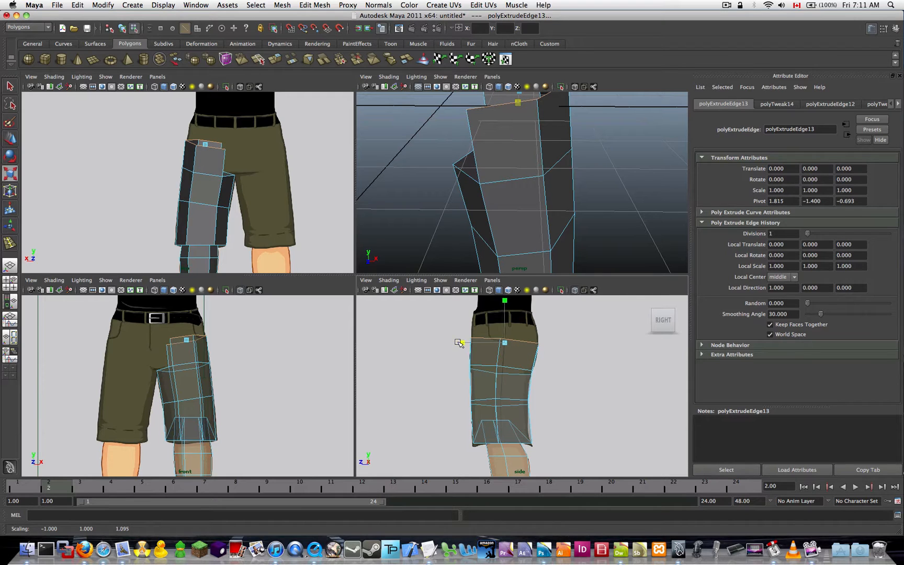
drag(458, 343, 458, 343)
scroll(545, 161, down, 6)
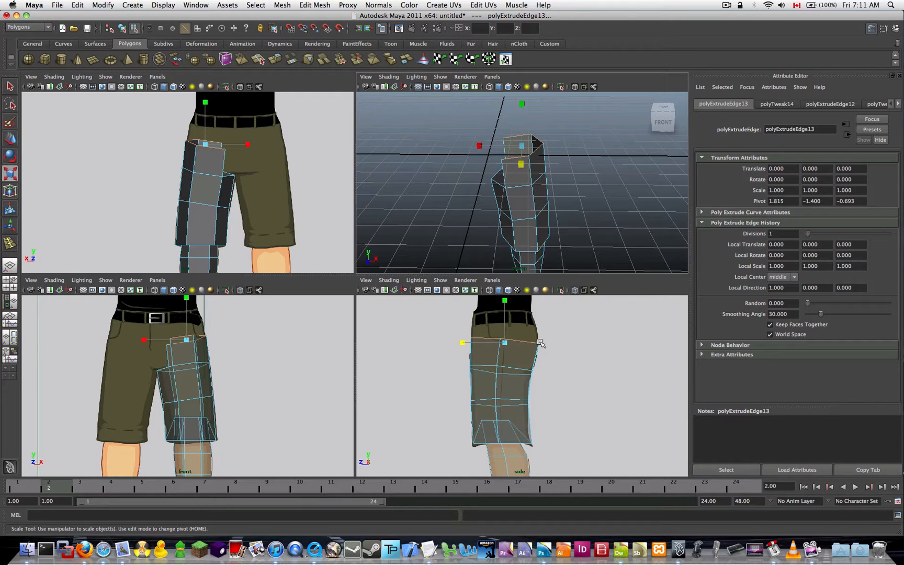
key(e)
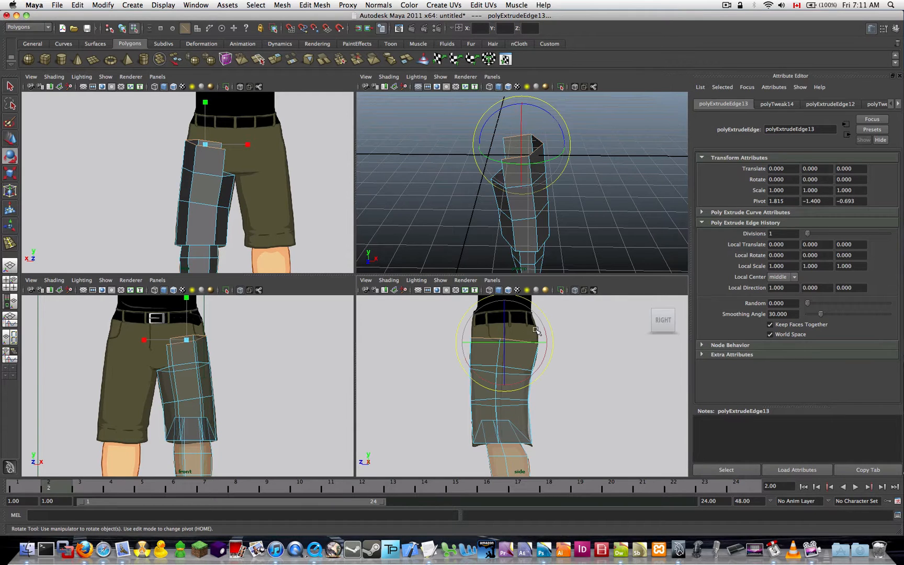
click(542, 326)
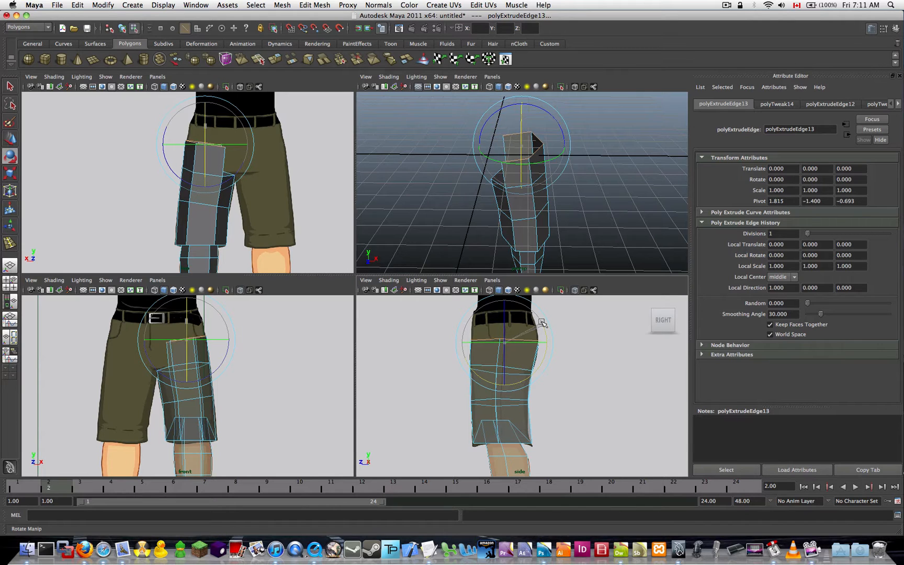
drag(539, 320, 549, 319)
Step: Extrude the hip edges up to the top of the belt and fit them front to back to the waist in the side reference
click(314, 5)
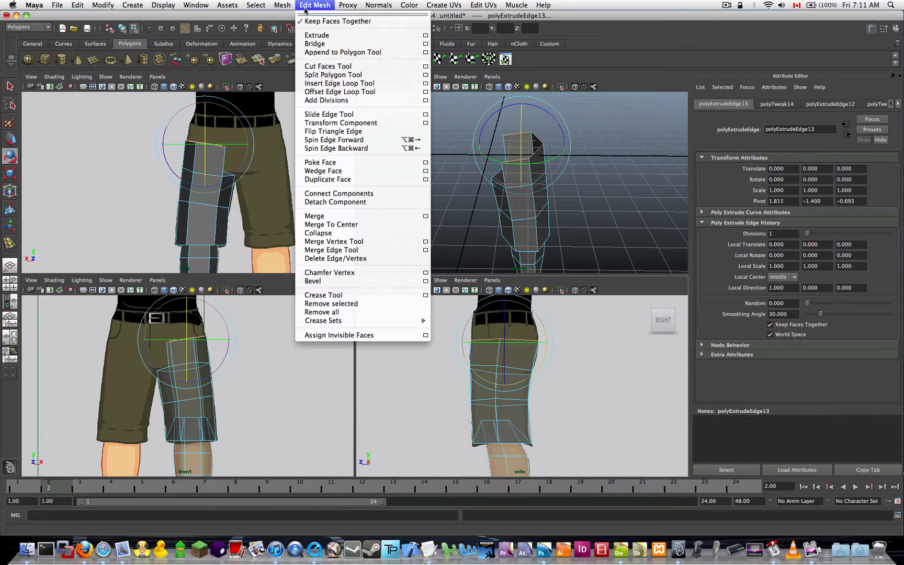
click(314, 33)
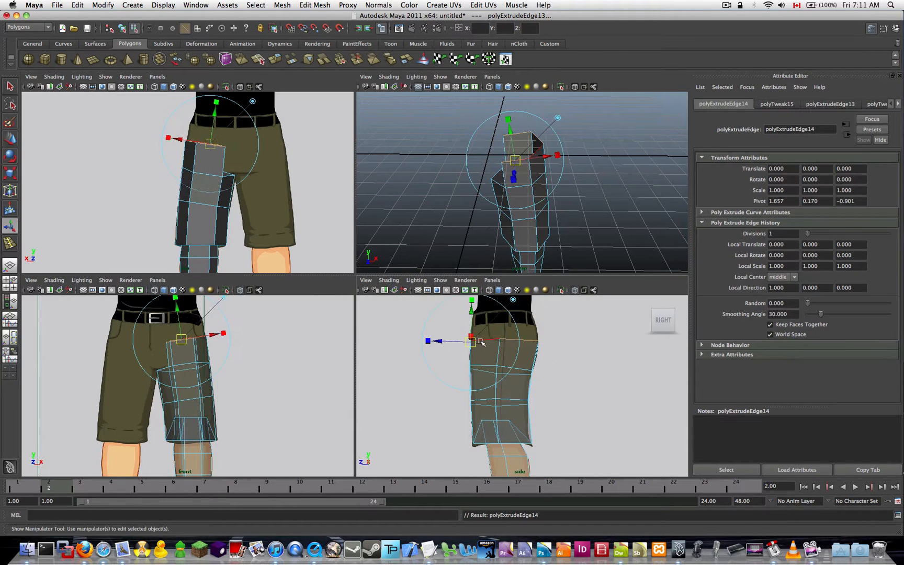
key(w)
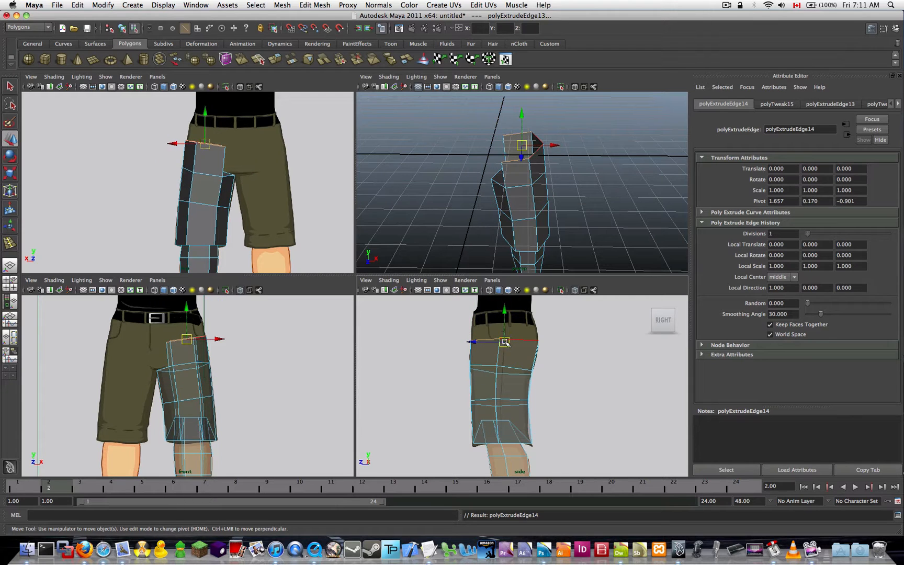
drag(505, 325, 507, 315)
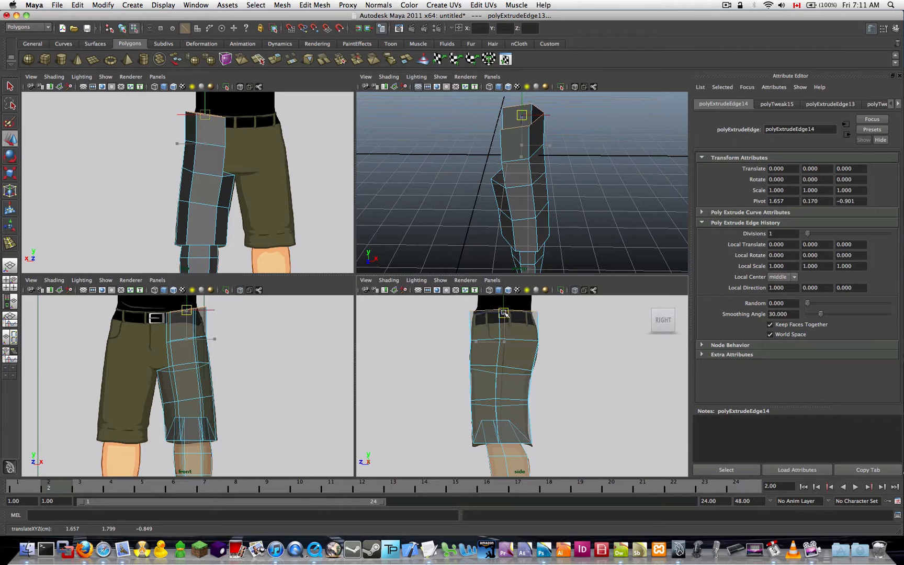
key(r)
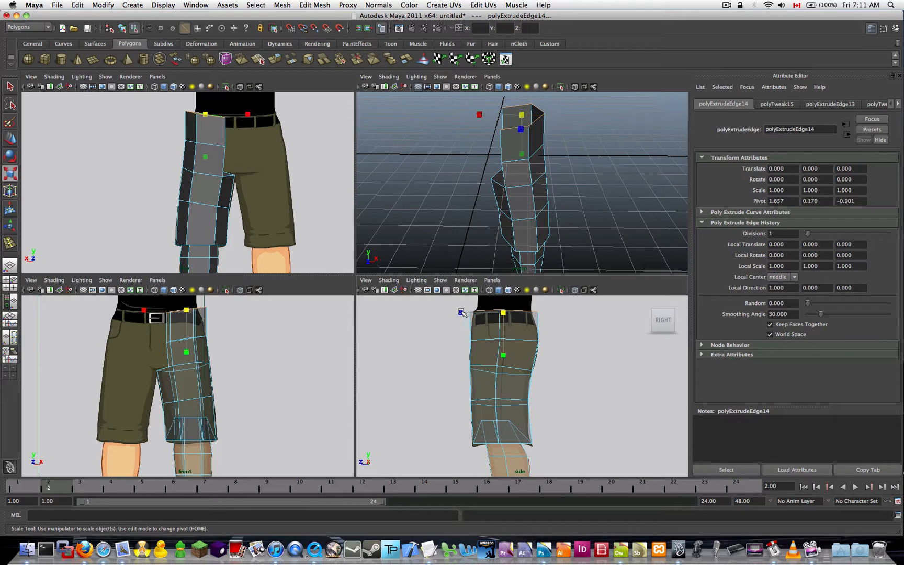
drag(464, 312, 469, 313)
key(w)
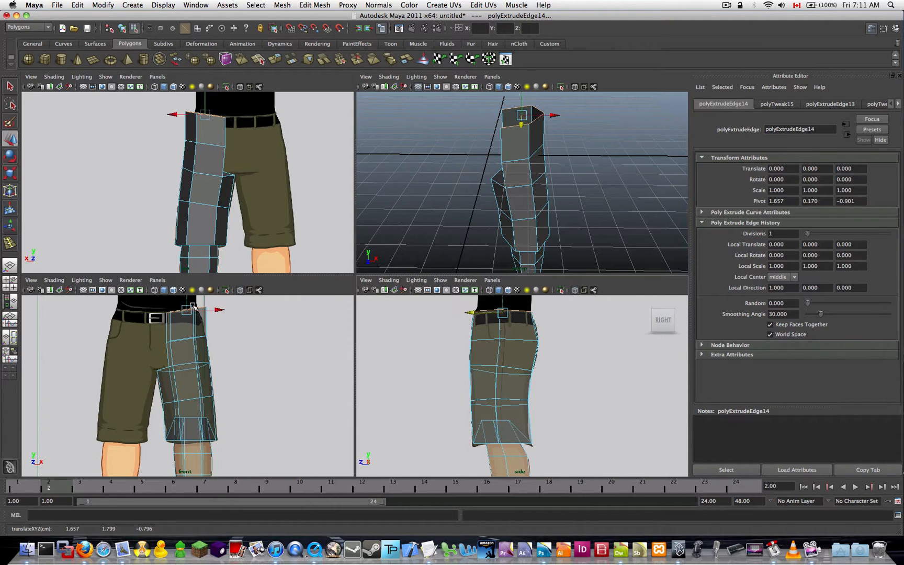
Step: Move the waist edges inward toward the body's centre, rotate them to follow the belt line and nudge them up to its top
alt+middle_drag(191, 328, 232, 356)
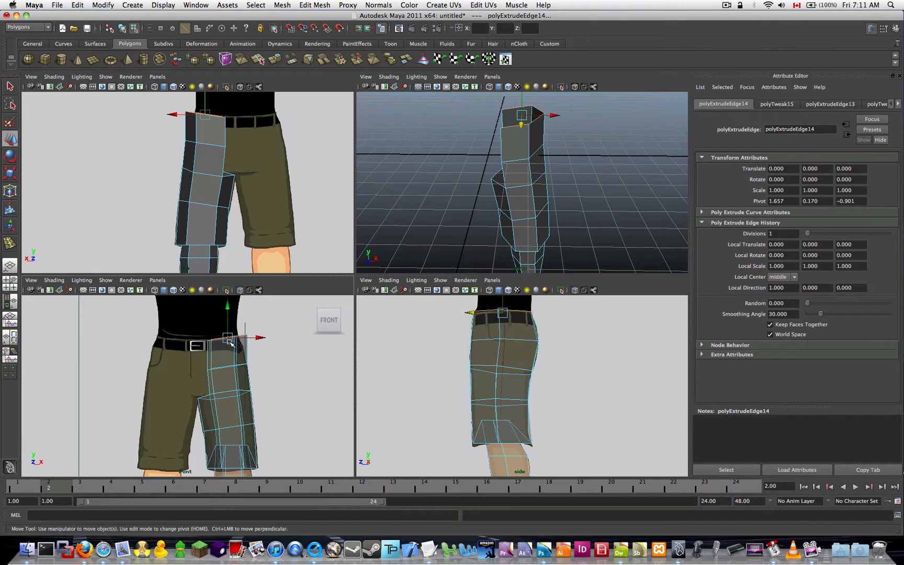
drag(219, 339, 219, 339)
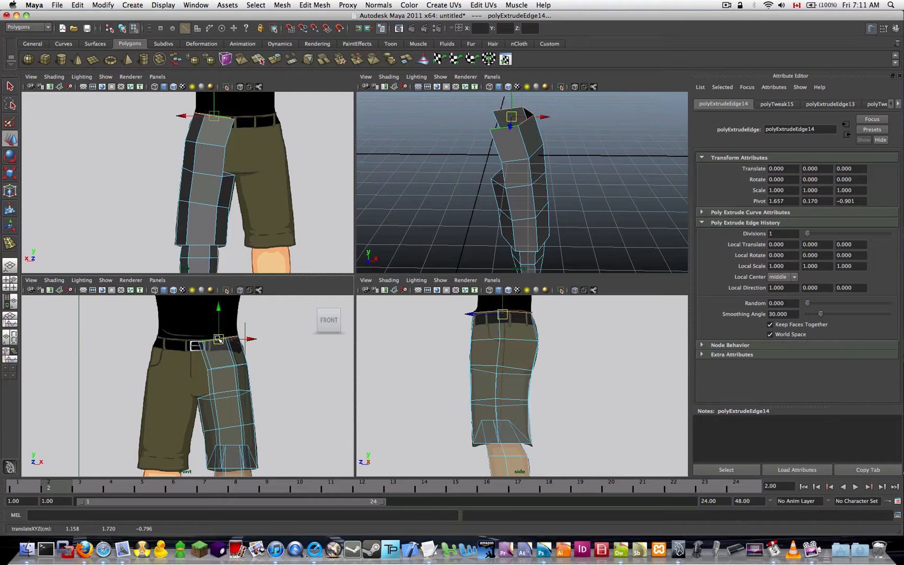
key(e)
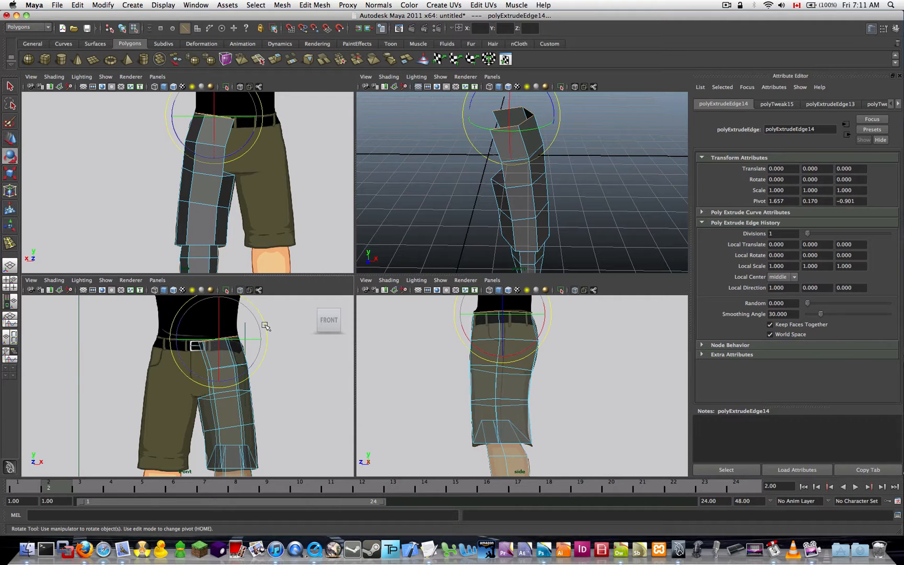
drag(265, 326, 221, 339)
key(w)
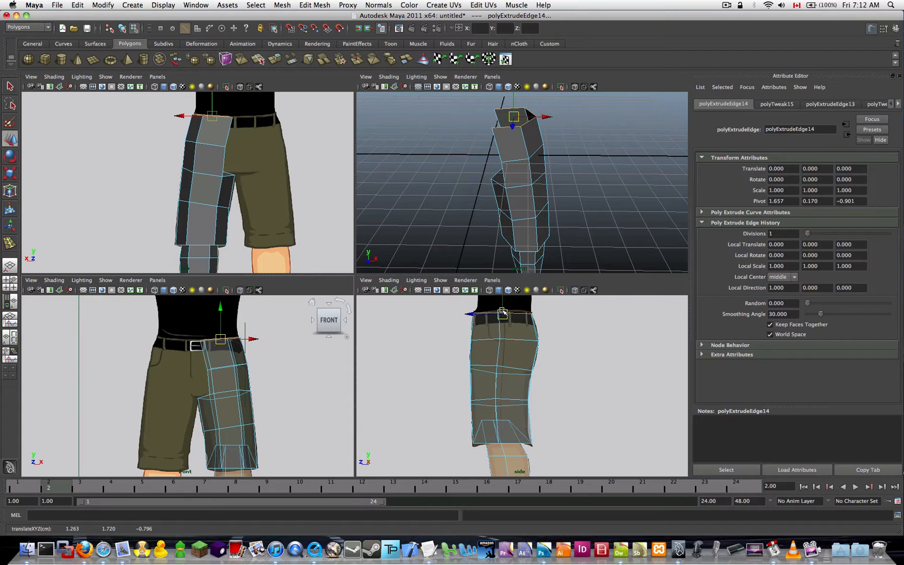
drag(502, 304, 506, 301)
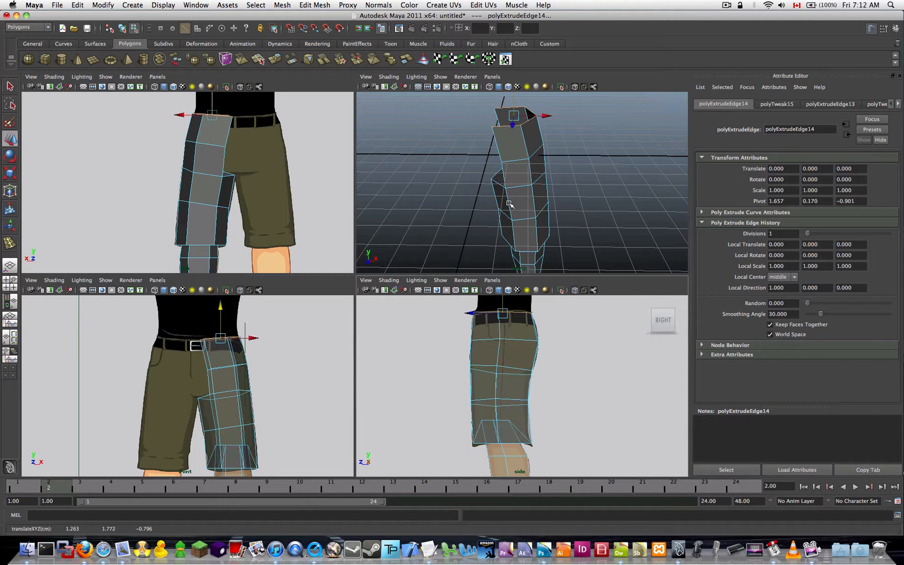
Step: Shift the inner waist vertices and the inner hip vertices below them slightly outward from the body's centre in the front view
alt+drag(511, 204, 550, 197)
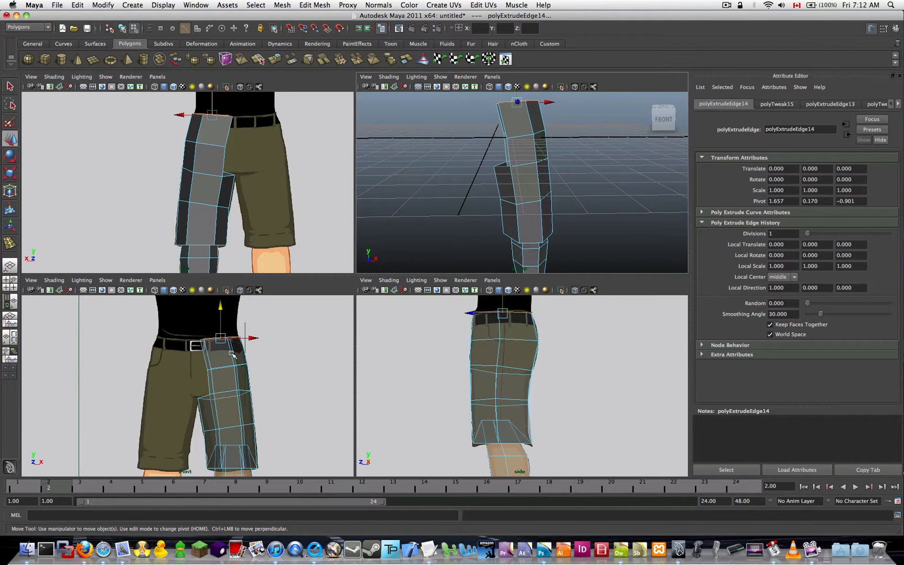
scroll(232, 354, up, 4)
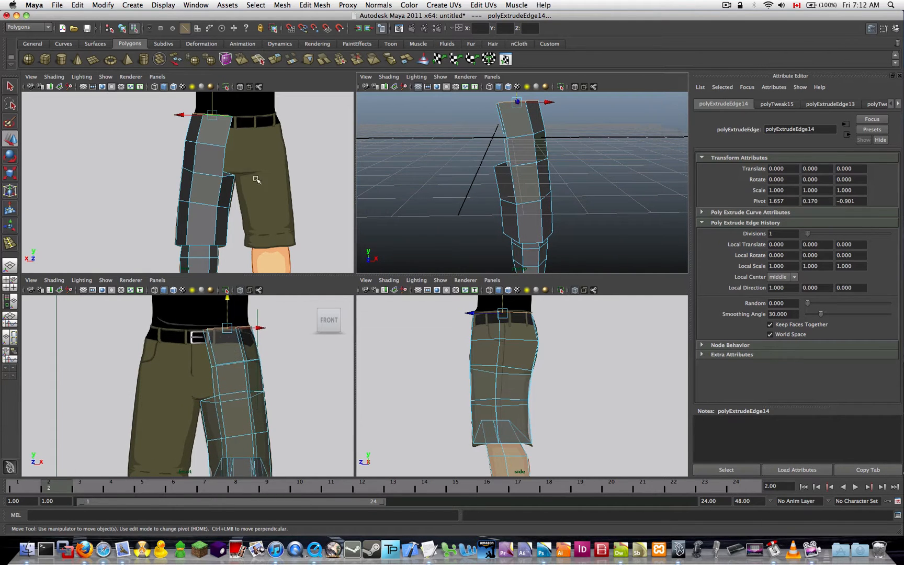
right_drag(227, 152, 199, 151)
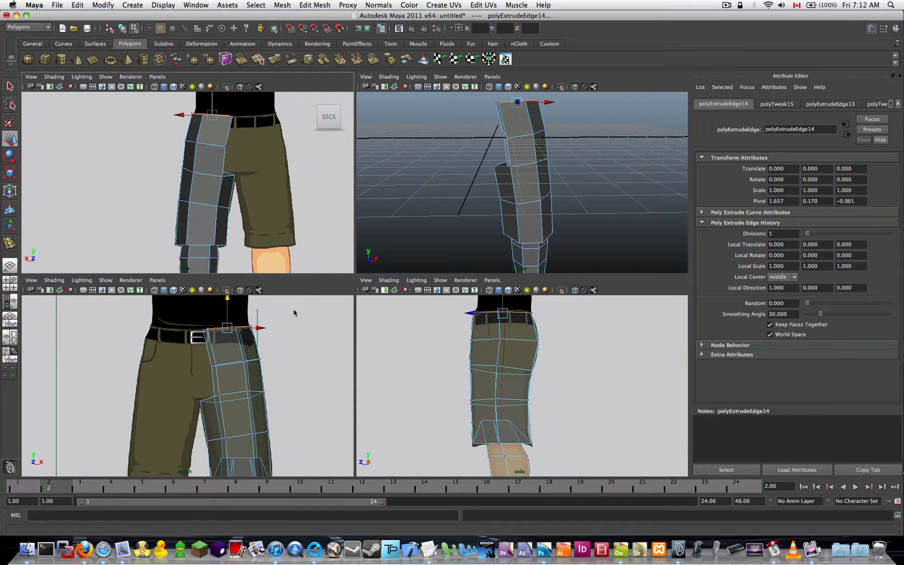
drag(188, 314, 216, 356)
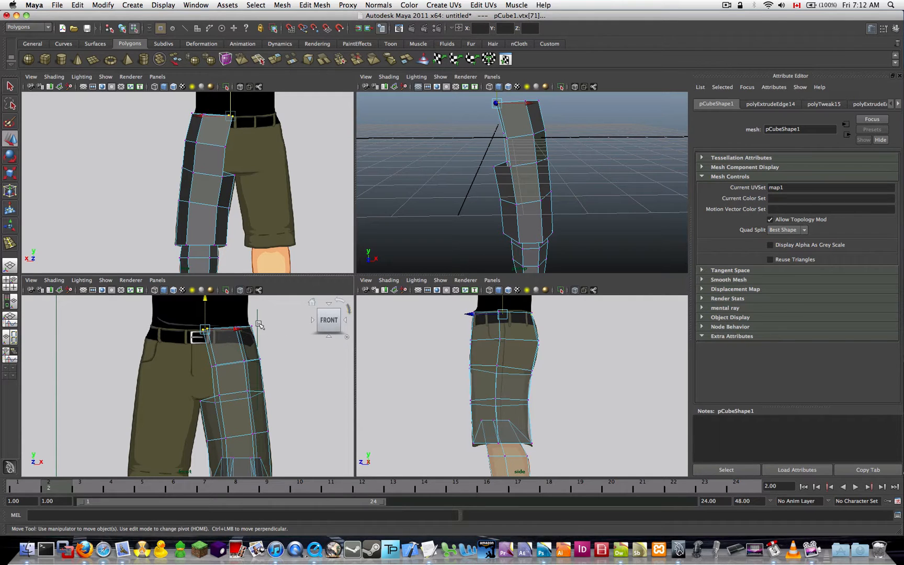
drag(241, 330, 245, 331)
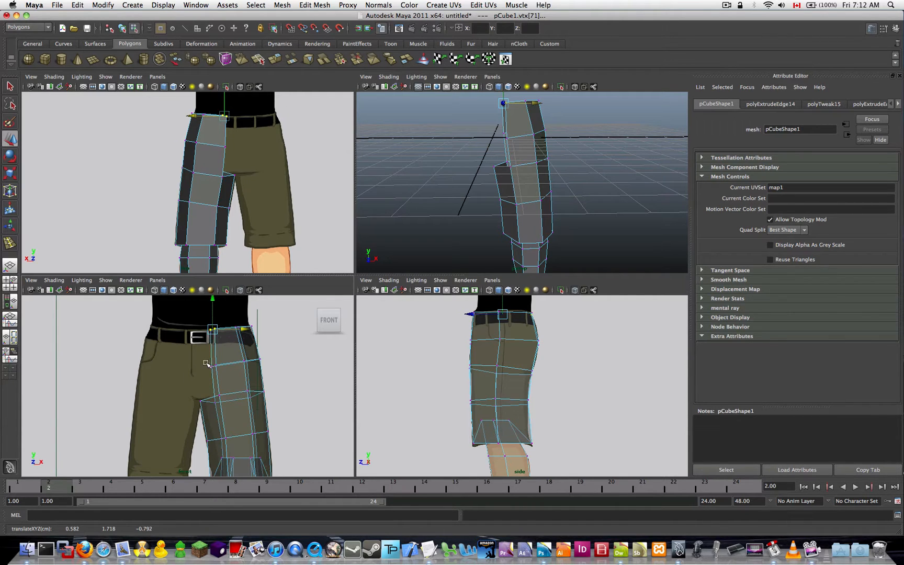
drag(202, 361, 247, 369)
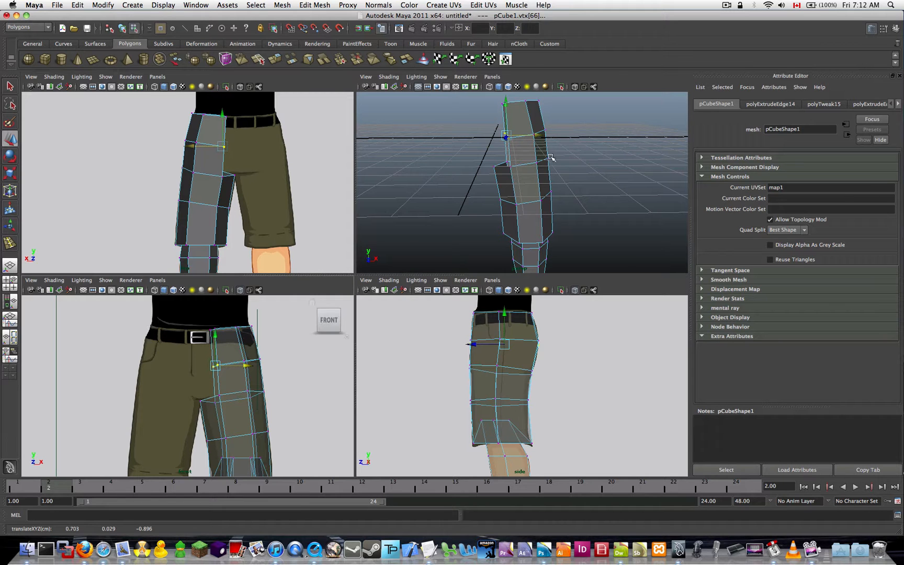
Step: Return the leg mesh to object selection and examine its shape from several angles in the perspective view
alt+drag(551, 157, 606, 158)
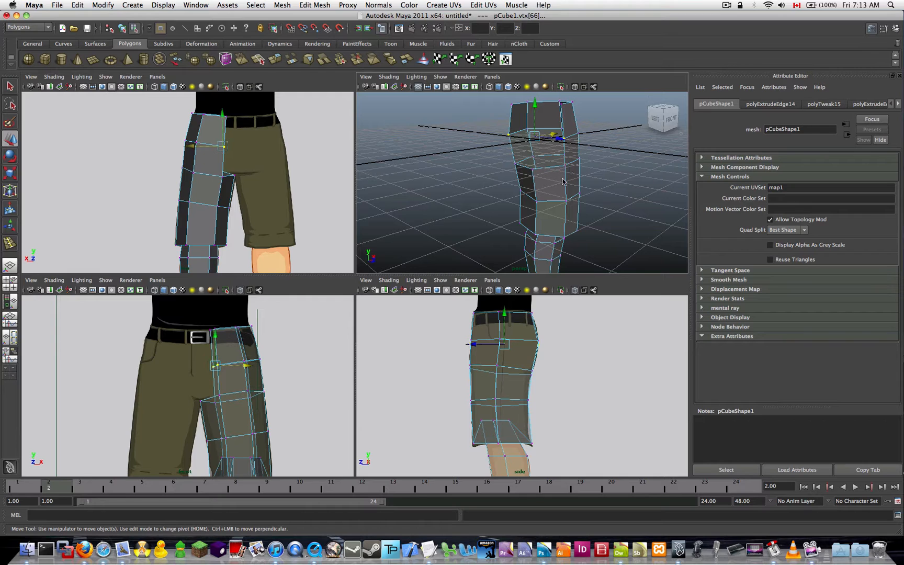
right_drag(563, 181, 606, 168)
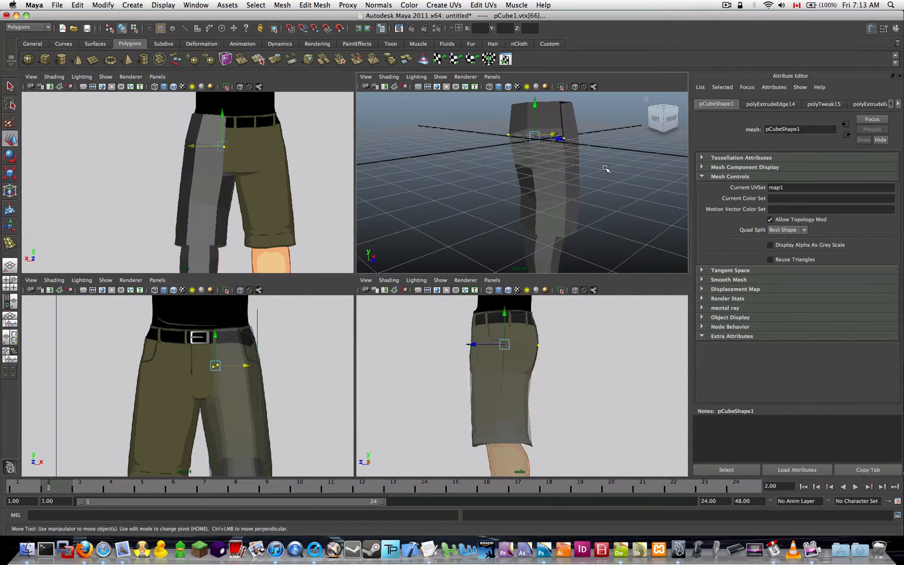
click(605, 169)
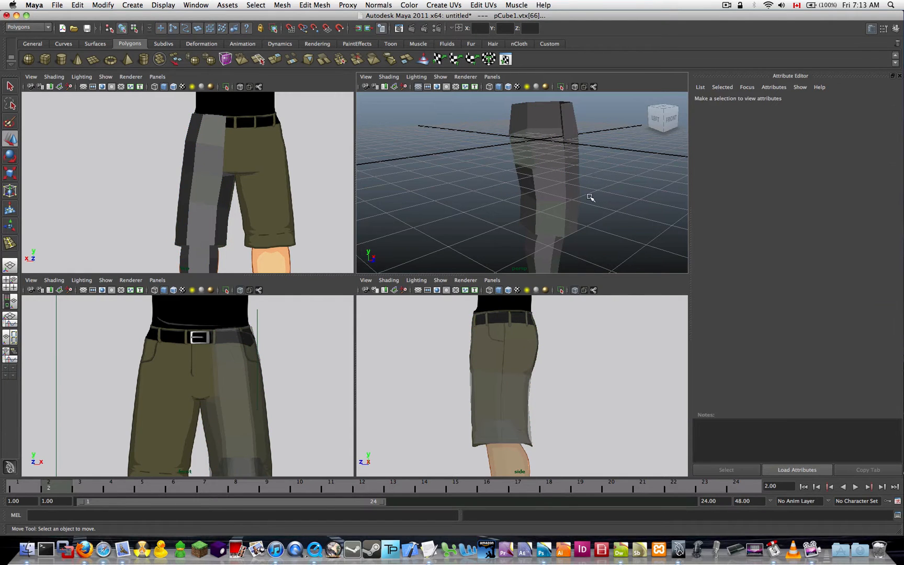
click(567, 202)
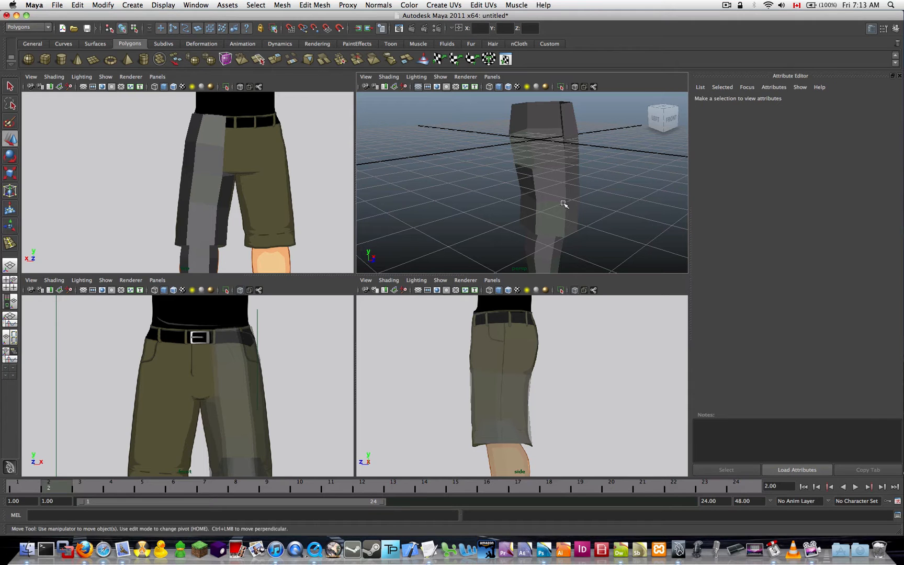
alt+drag(591, 211, 542, 214)
alt+middle_drag(541, 214, 548, 130)
scroll(549, 146, down, 5)
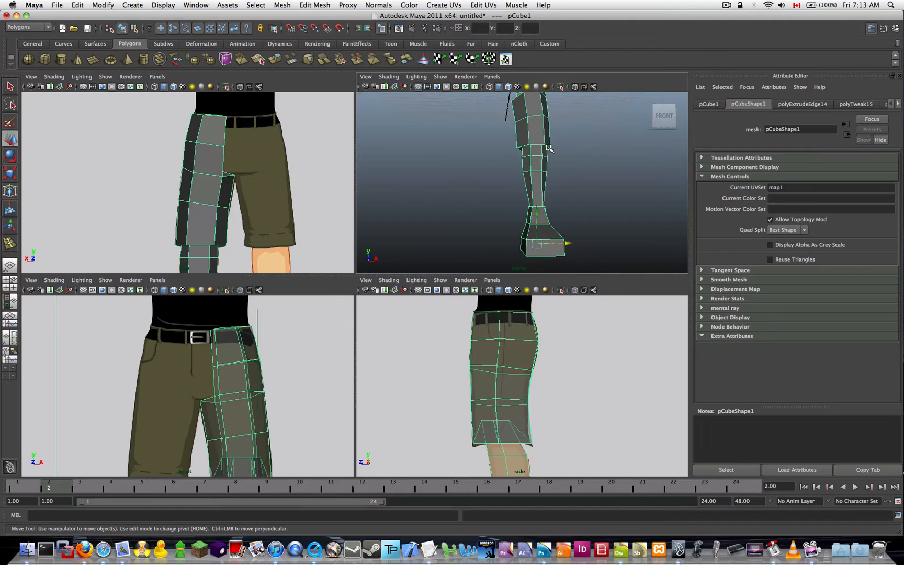
alt+drag(545, 156, 548, 225)
scroll(539, 171, up, 5)
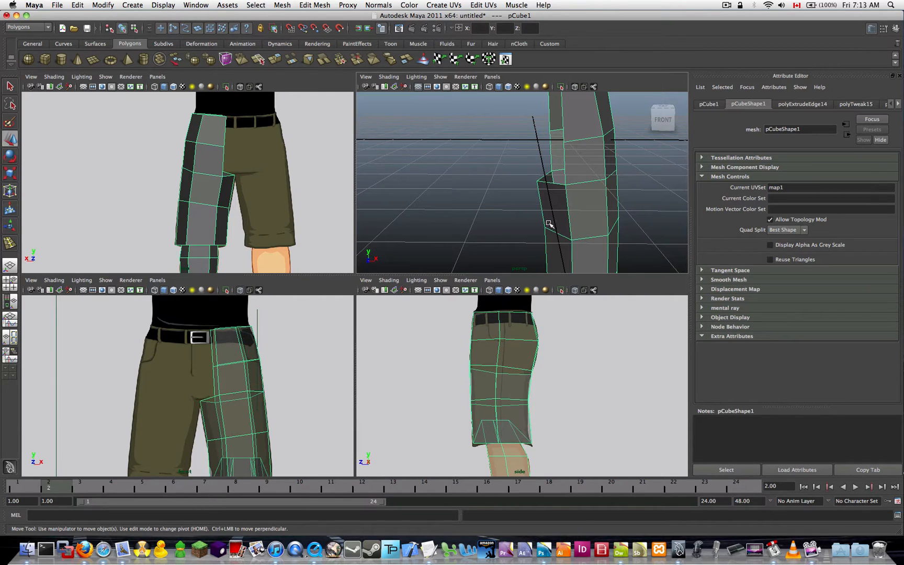
Step: Move the inner crotch vertex slightly outward from the body's centre in the front view
right_drag(549, 224, 529, 226)
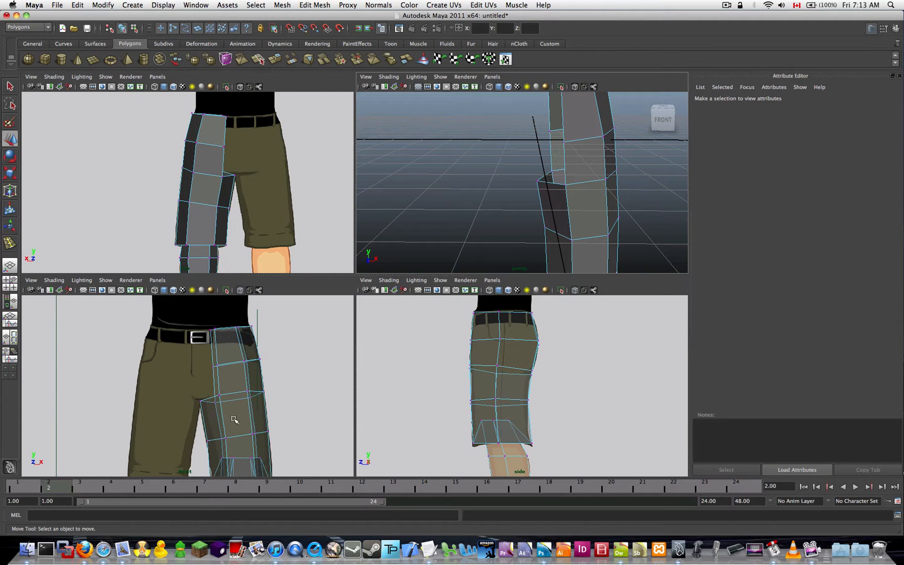
scroll(234, 420, up, 5)
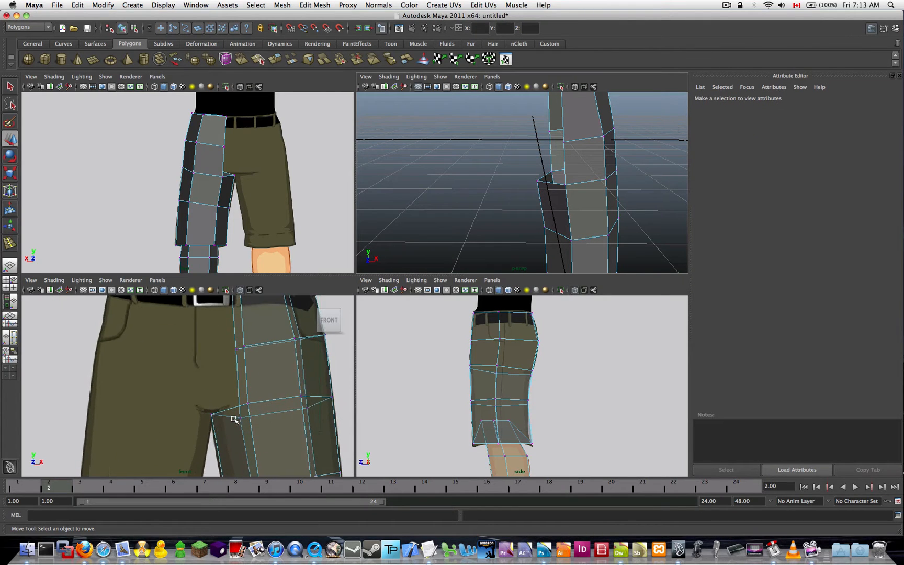
scroll(234, 420, up, 3)
click(226, 438)
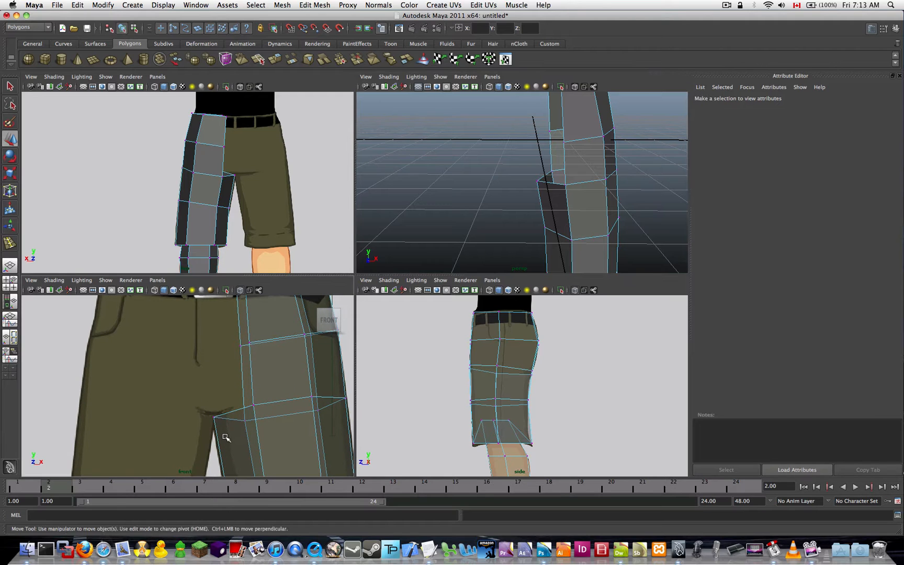
click(214, 417)
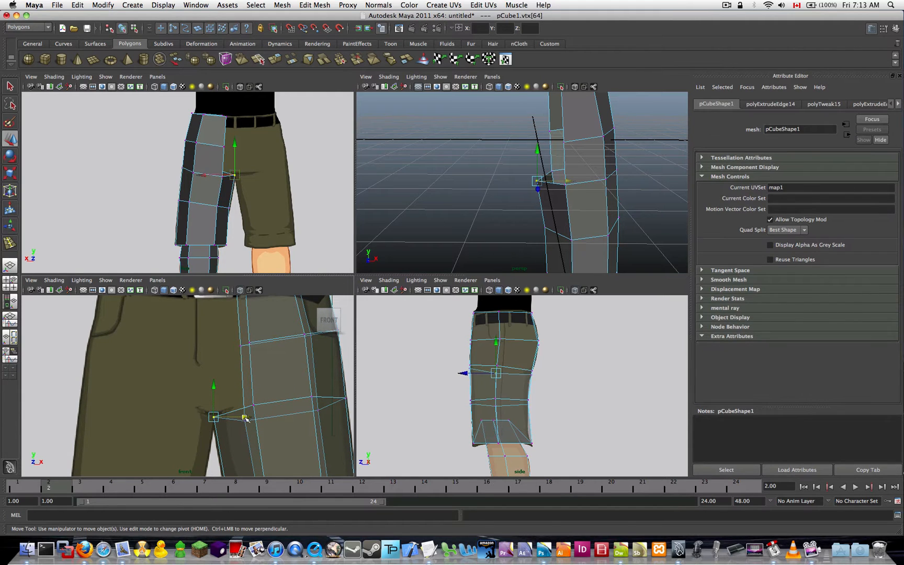
drag(246, 419, 249, 419)
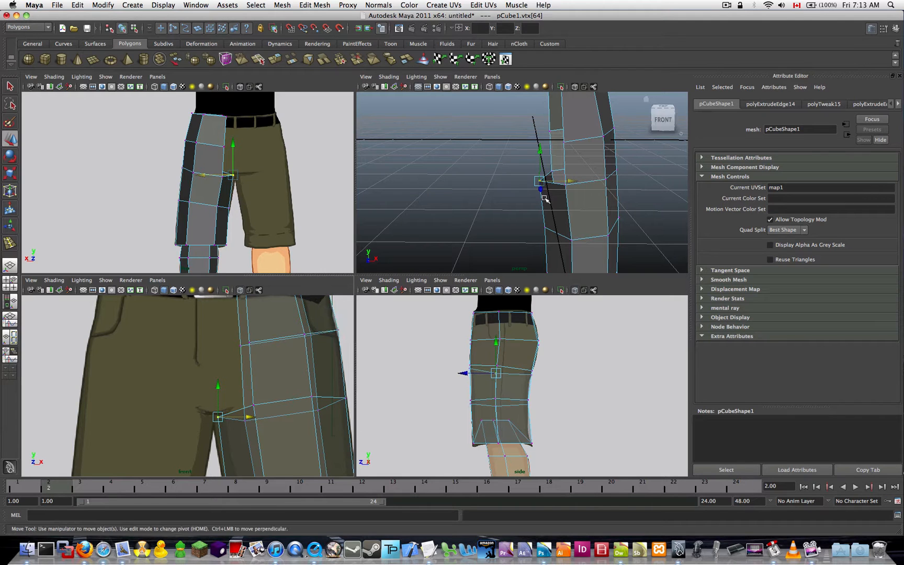
Step: Select the whole leg mesh as an object, then freeze and reset its transformations to put its pivot at the origin
right_drag(545, 200, 586, 172)
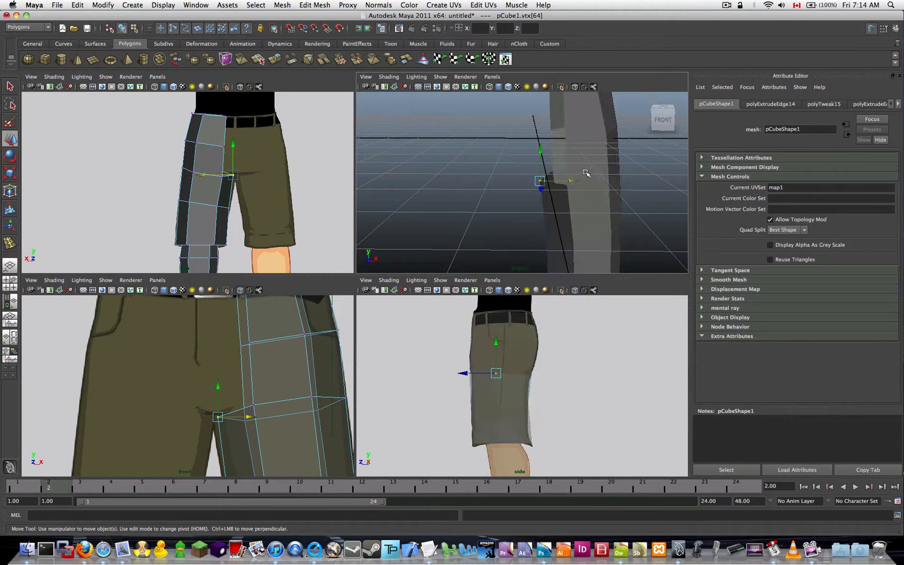
scroll(585, 165, down, 6)
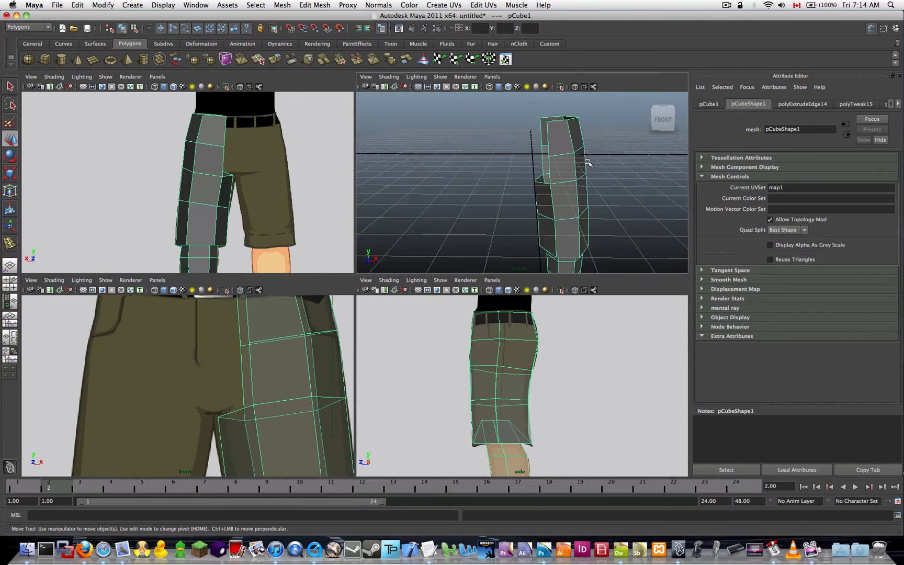
alt+drag(564, 173, 552, 170)
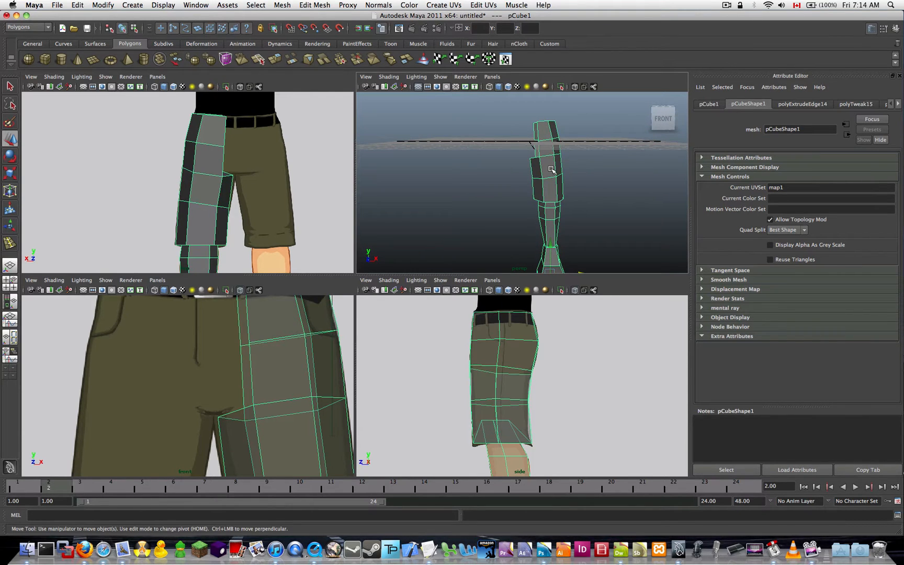
alt+middle_drag(552, 201, 549, 178)
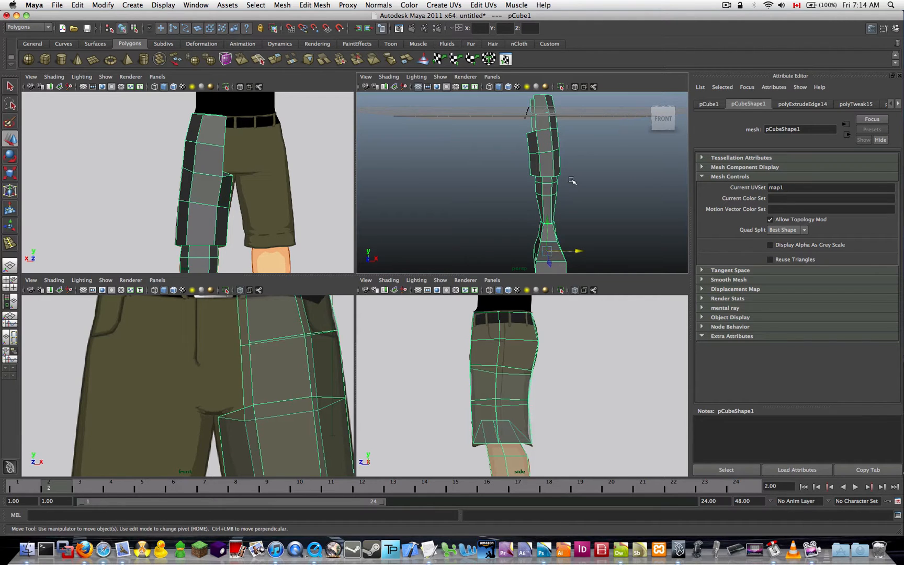
alt+drag(557, 151, 555, 193)
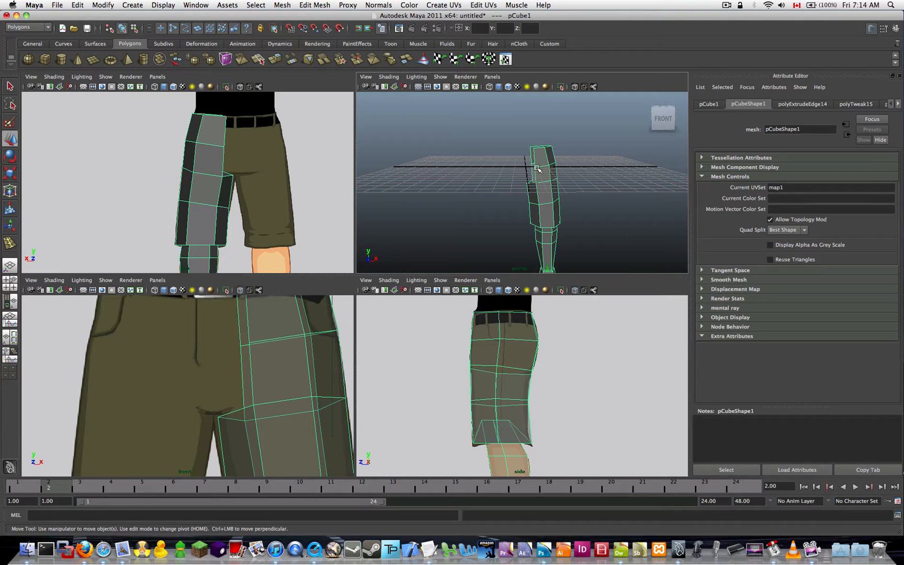
click(102, 6)
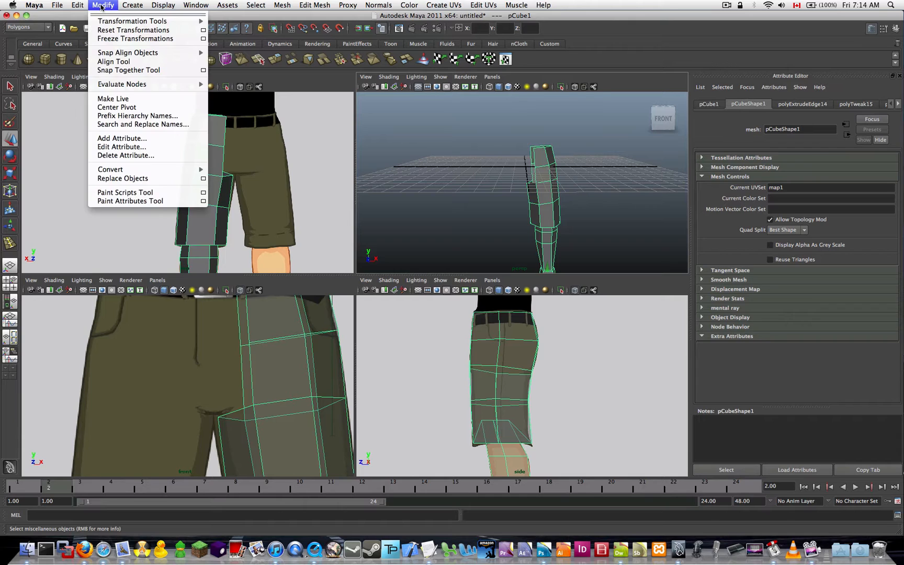
click(113, 41)
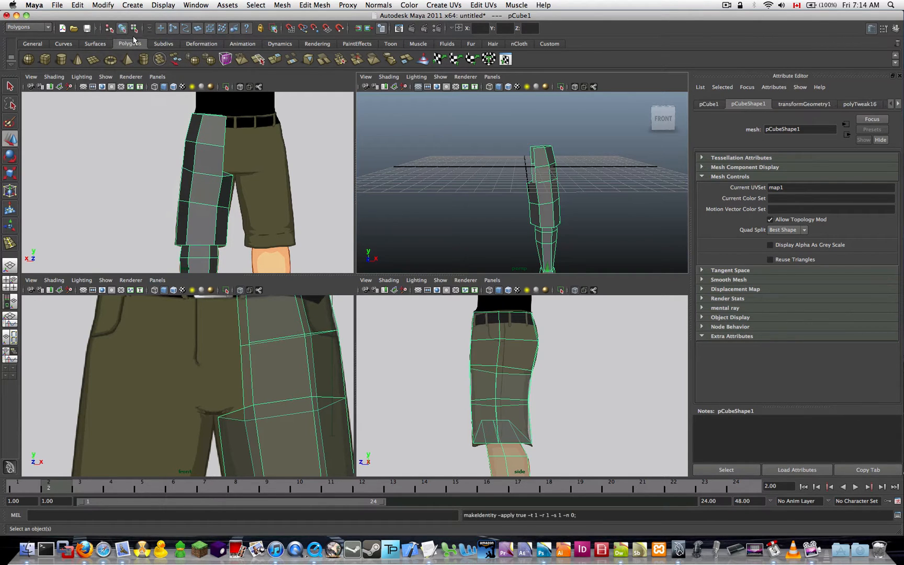
click(105, 6)
click(108, 31)
scroll(529, 168, up, 6)
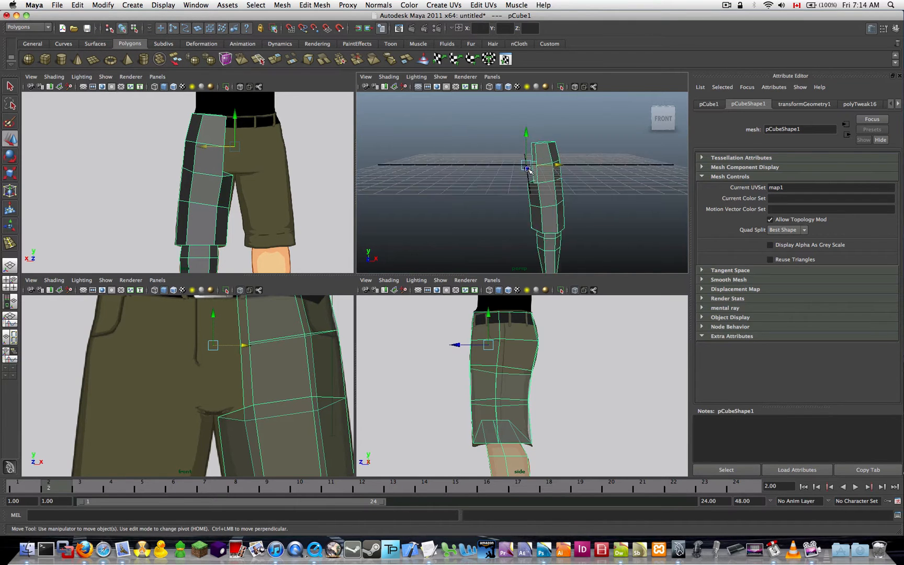
alt+drag(531, 150, 522, 179)
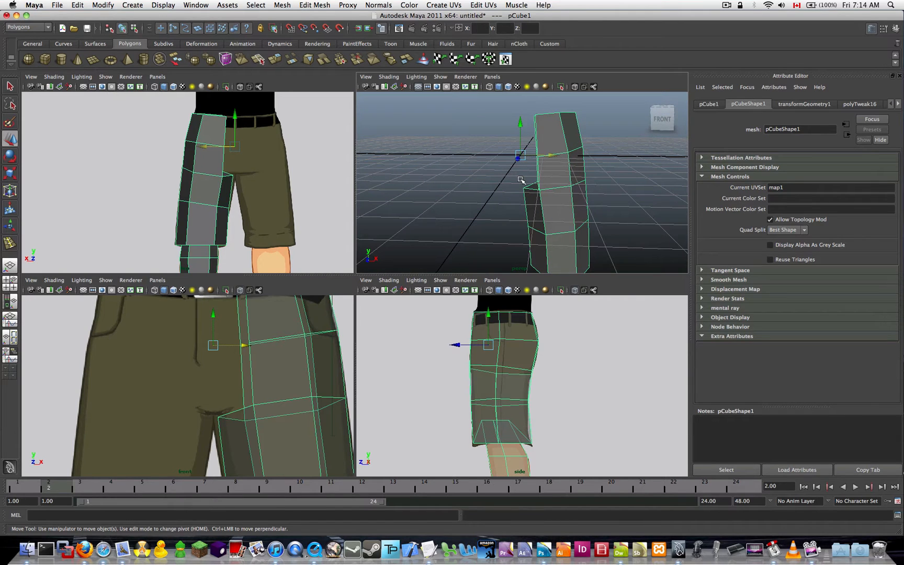
Step: Mirror the leg mesh across the body's centre with Duplicate Special as one copy, using scale -1, 1, 1
click(83, 4)
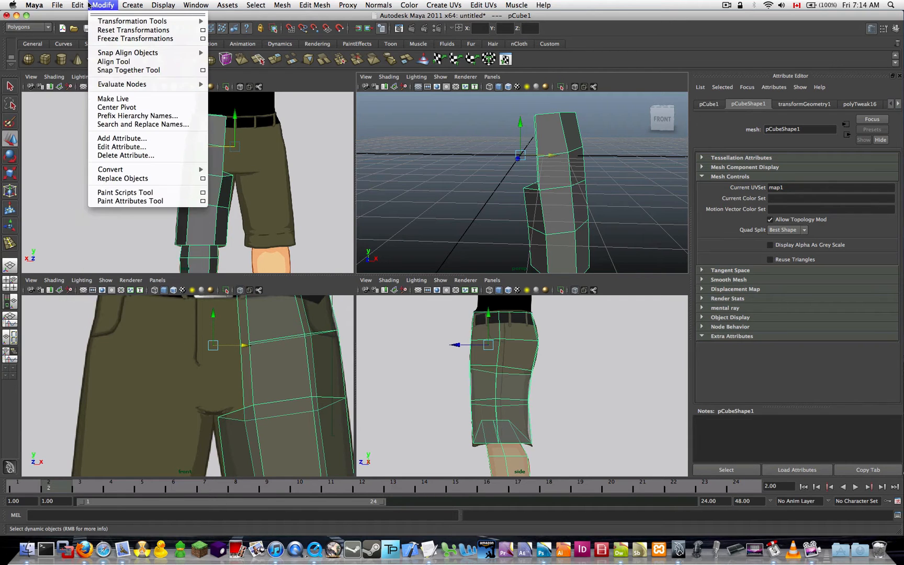
mouse_move(91, 7)
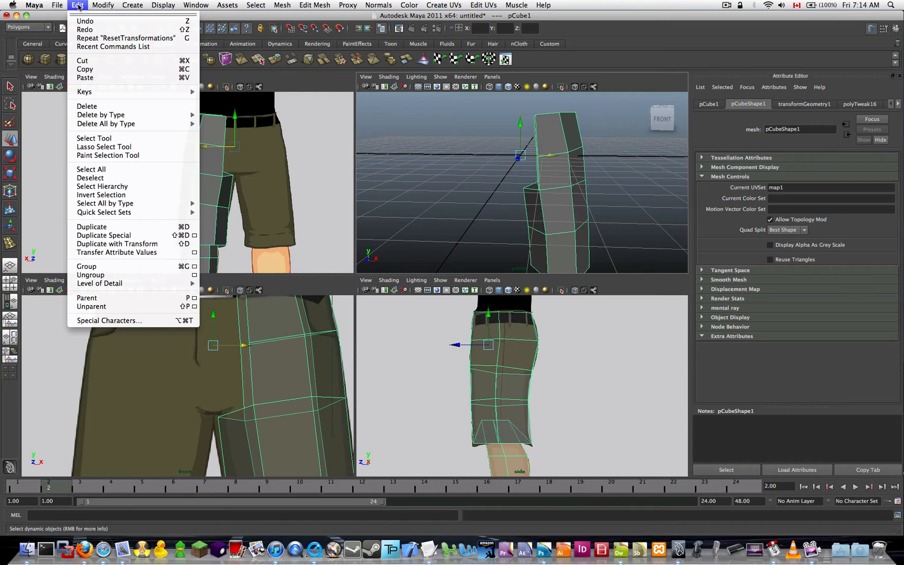
click(192, 236)
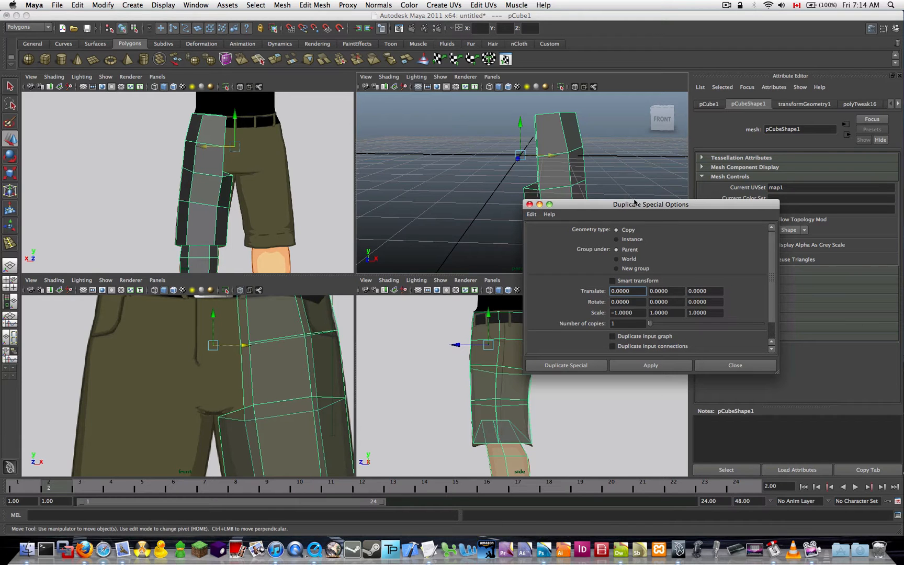
drag(631, 206, 384, 175)
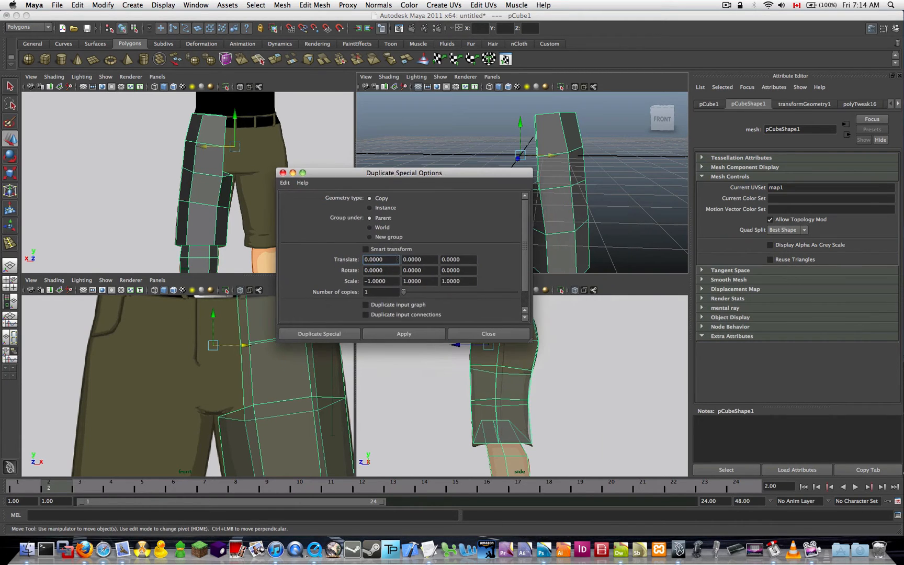
drag(366, 282, 407, 284)
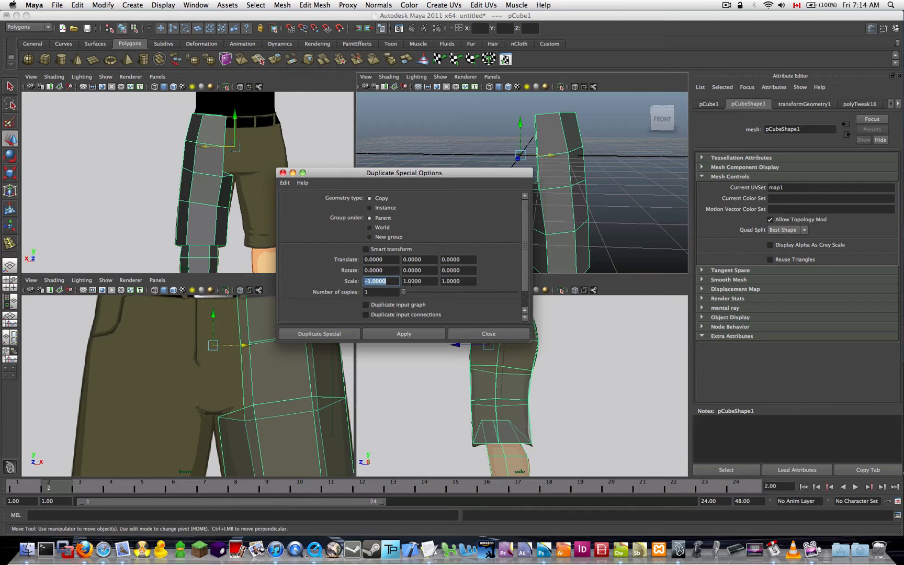
click(411, 283)
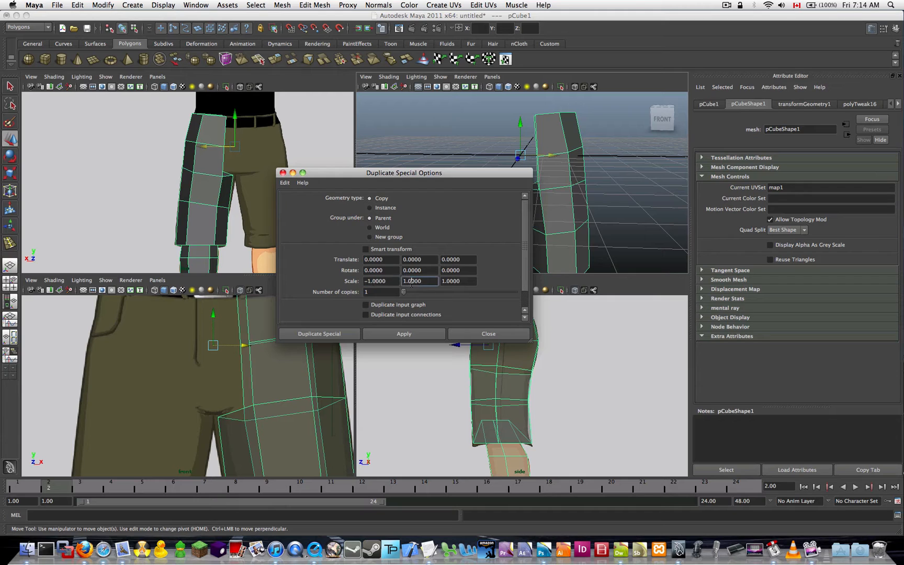
double_click(469, 282)
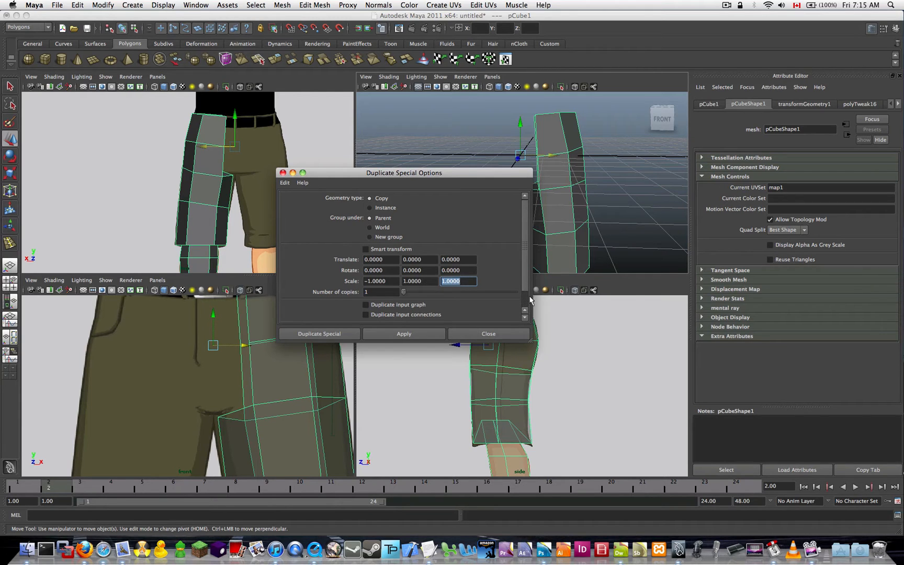
drag(526, 287, 525, 256)
click(422, 334)
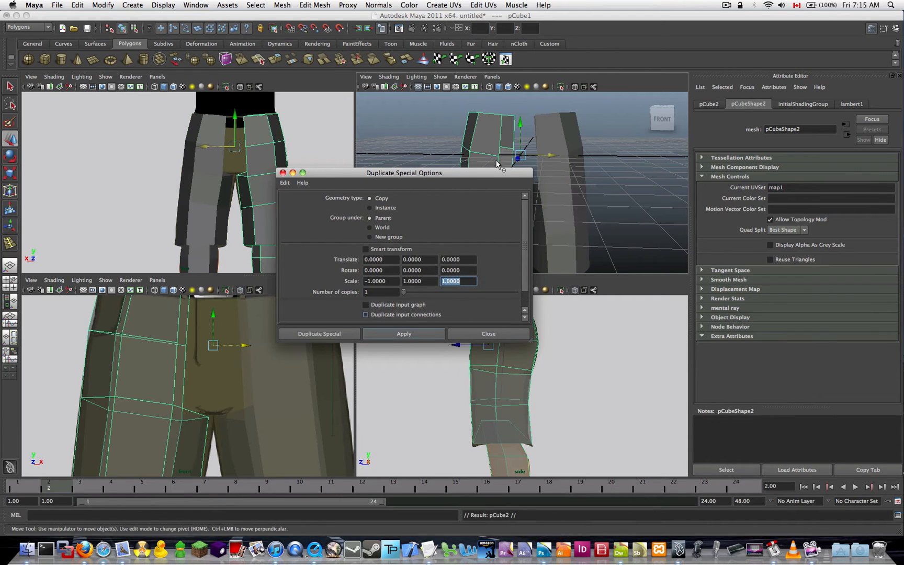
click(283, 173)
scroll(521, 177, down, 5)
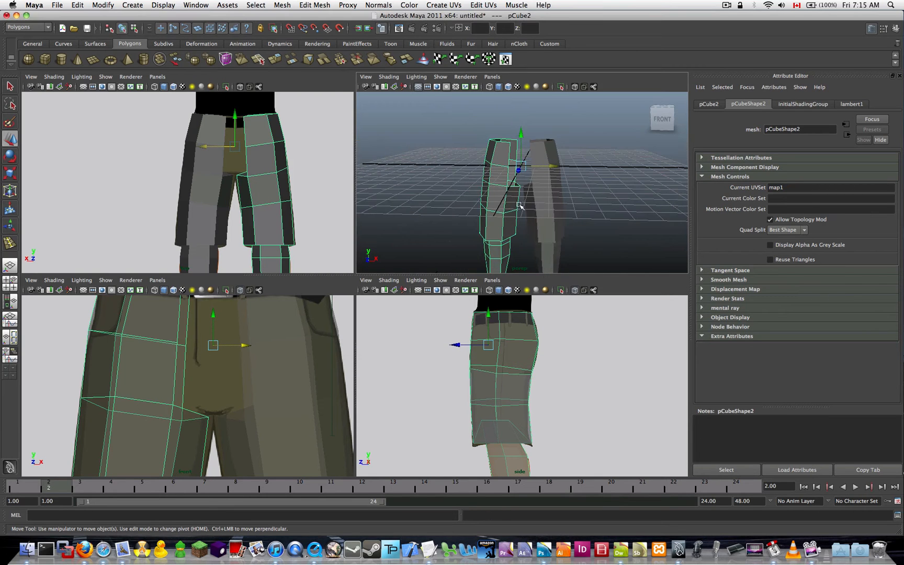
Step: Examine the mirrored leg halves and the open gap between them from several angles in the perspective view
alt+middle_drag(521, 205, 501, 149)
alt+drag(501, 184, 516, 152)
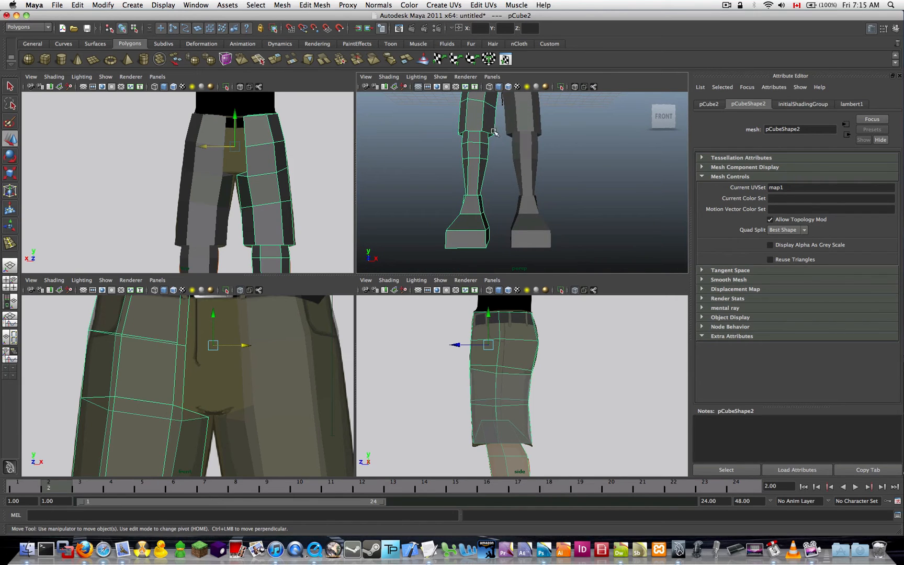
mouse_move(494, 132)
alt+mouse_down()
mouse_move(498, 197)
mouse_move(533, 185)
mouse_move(508, 130)
mouse_move(506, 142)
alt+mouse_up()
scroll(506, 143, up, 5)
alt+middle_drag(496, 138, 519, 193)
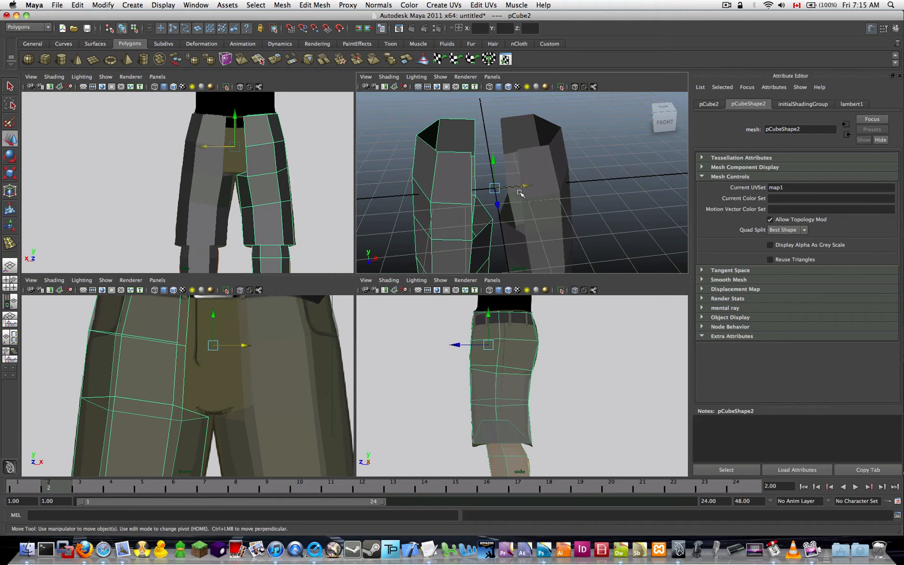
mouse_move(507, 164)
alt+mouse_down()
mouse_move(506, 189)
mouse_move(503, 150)
alt+mouse_up()
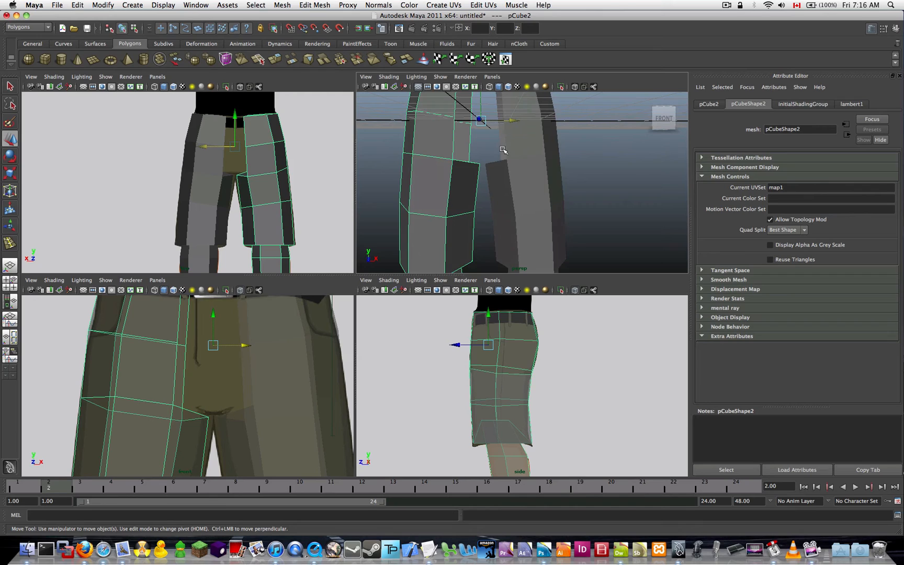
scroll(502, 149, up, 5)
alt+middle_drag(483, 137, 517, 187)
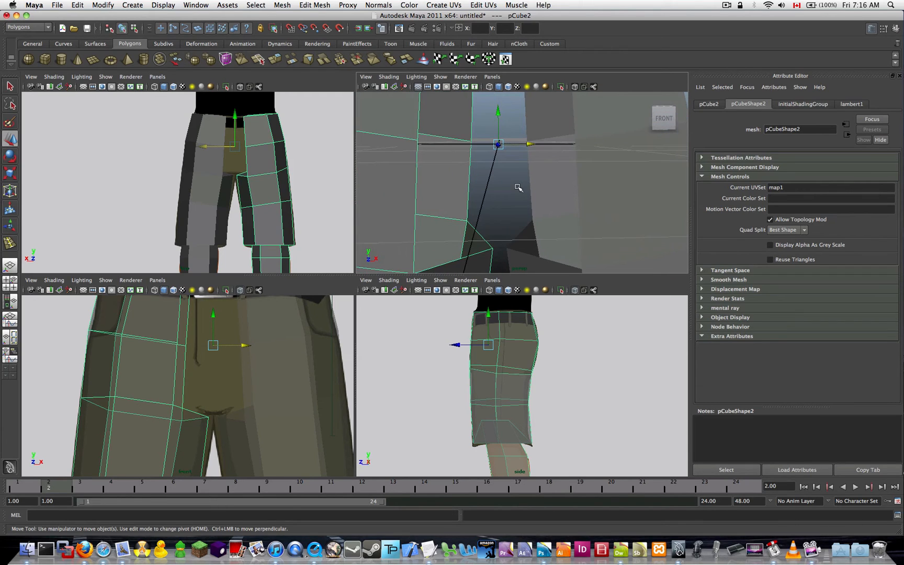
alt+drag(517, 190, 562, 145)
Step: Select both leg halves and combine them into a single mesh
click(562, 145)
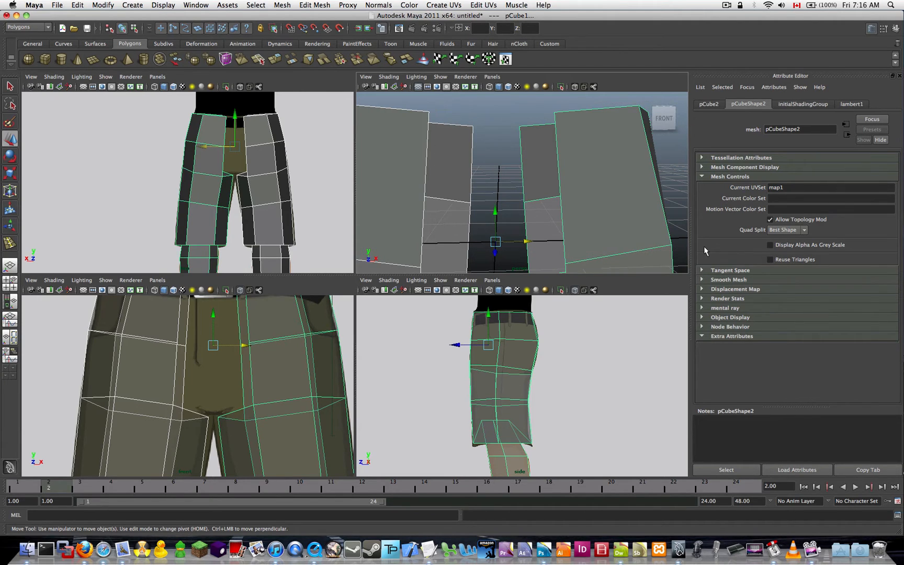
click(577, 165)
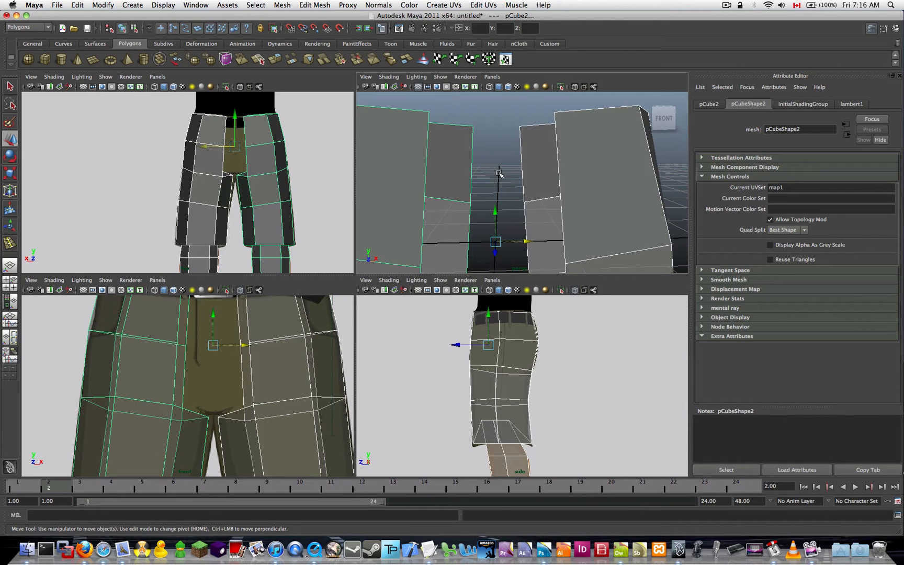
scroll(500, 173, down, 5)
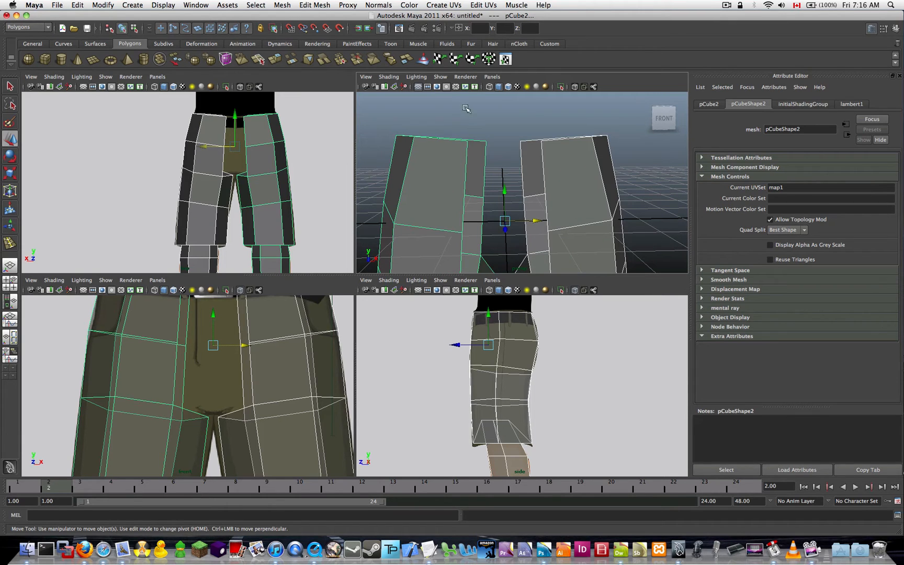
click(320, 5)
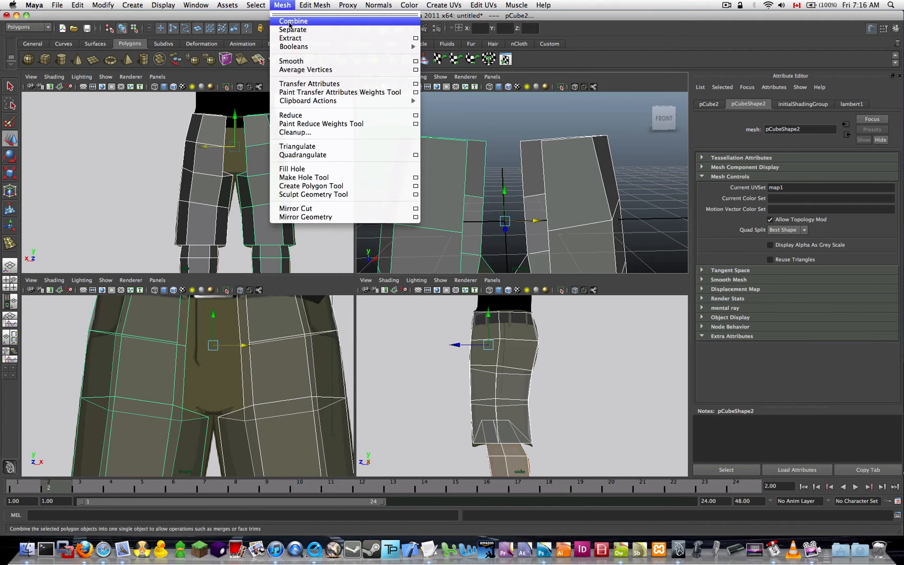
click(293, 21)
key(e)
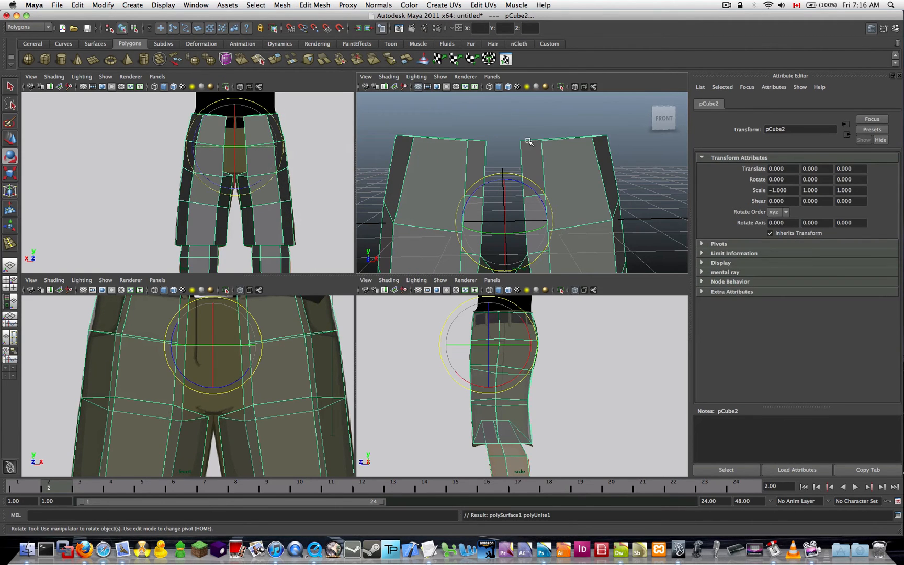
key(q)
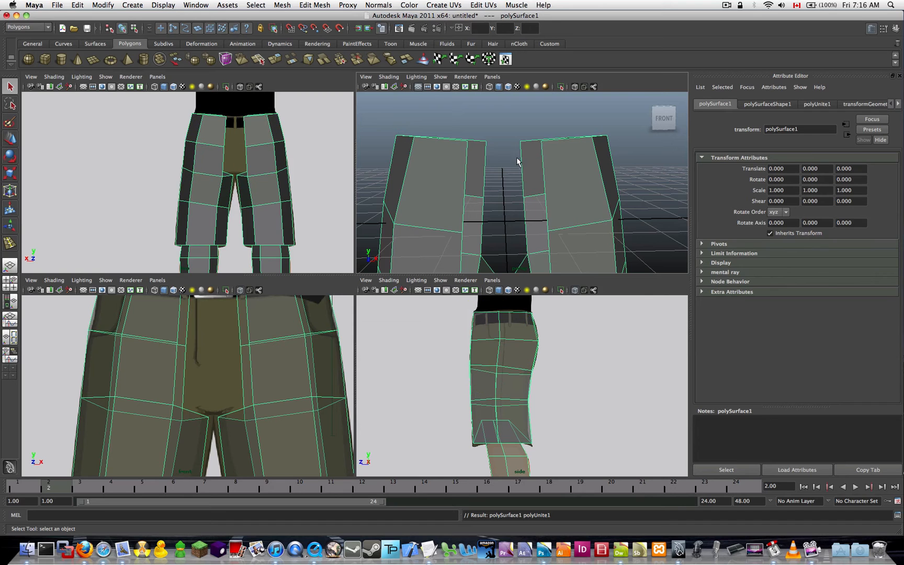
Step: Append a polygon between the uppermost inner edges of the two halves at the back of the waist
mouse_move(516, 157)
alt+mouse_down()
mouse_move(503, 172)
mouse_move(485, 167)
mouse_move(518, 157)
alt+mouse_up()
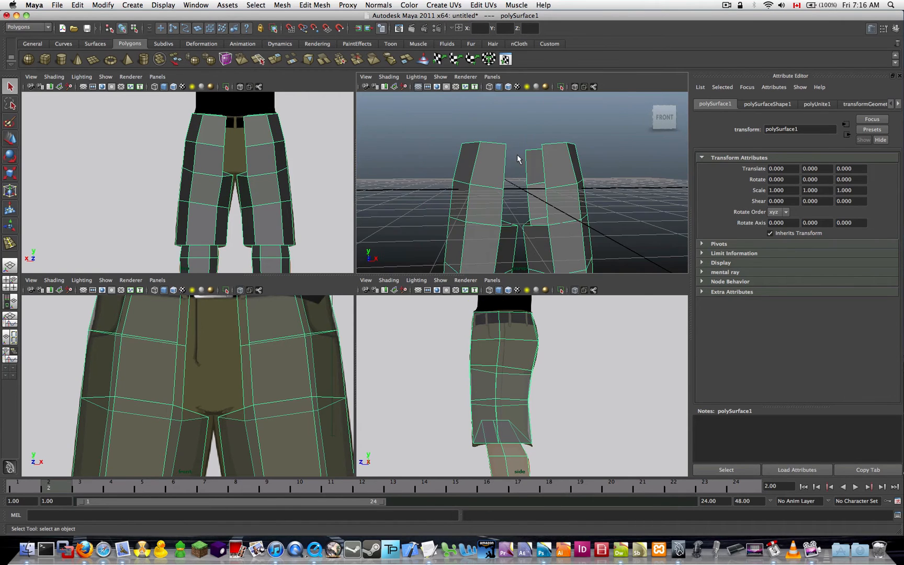
alt+middle_drag(518, 157, 502, 127)
scroll(503, 128, up, 3)
alt+drag(502, 131, 580, 128)
scroll(498, 149, up, 5)
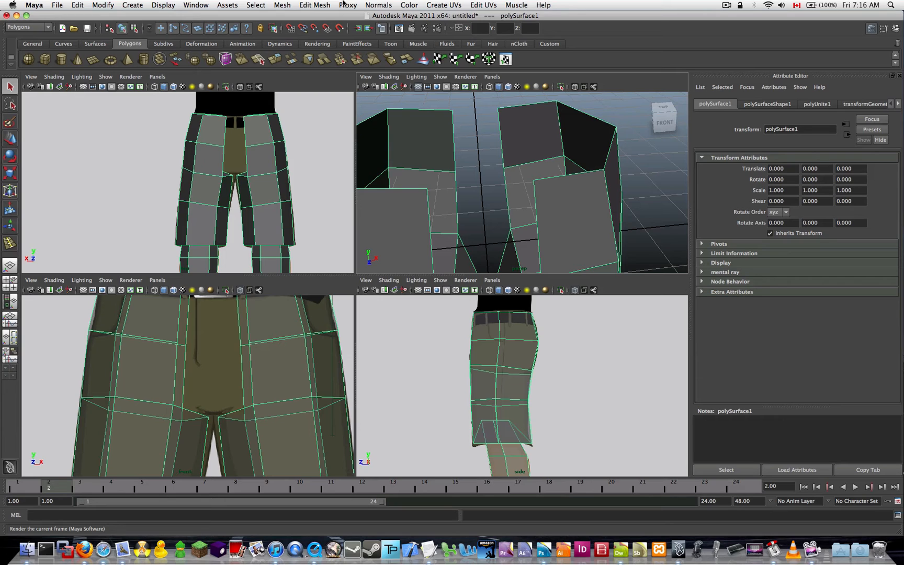
click(320, 7)
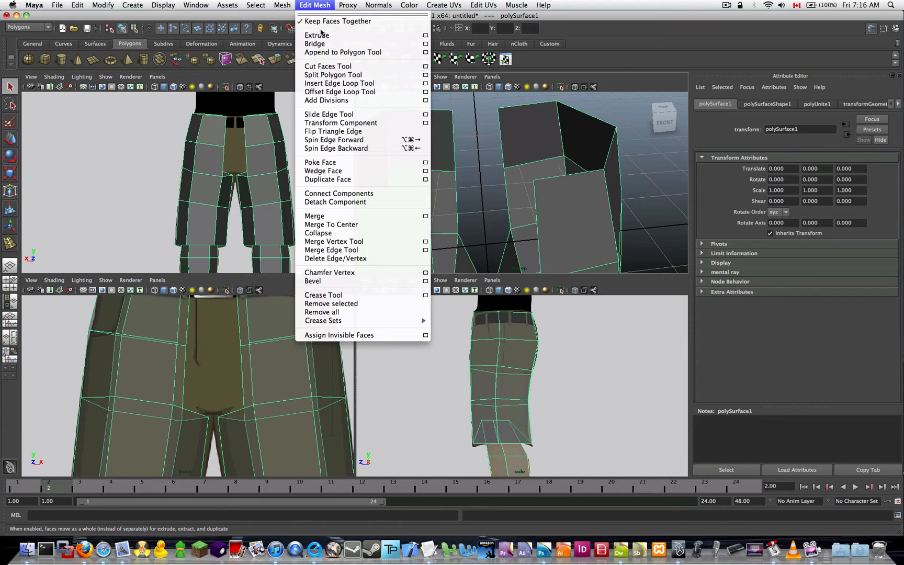
click(327, 52)
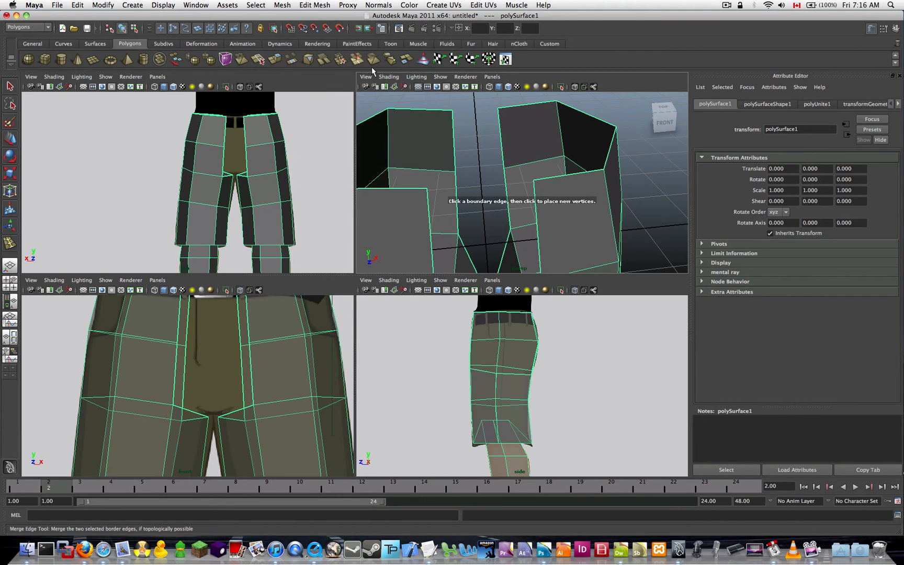
click(455, 136)
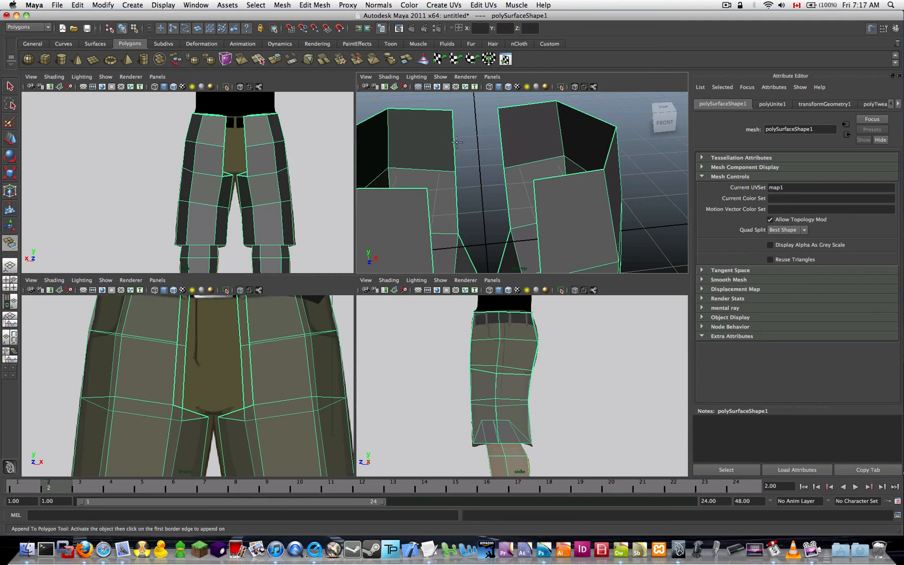
click(455, 133)
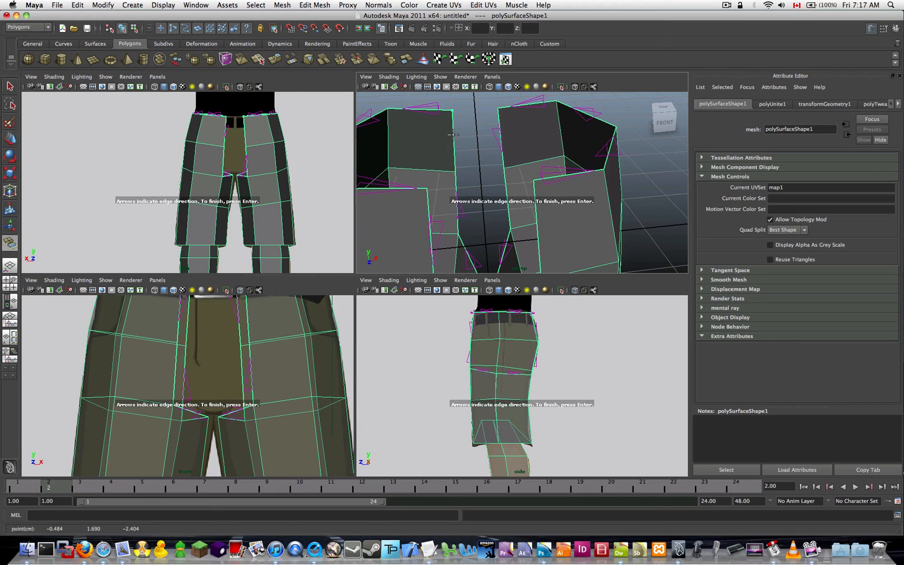
click(498, 132)
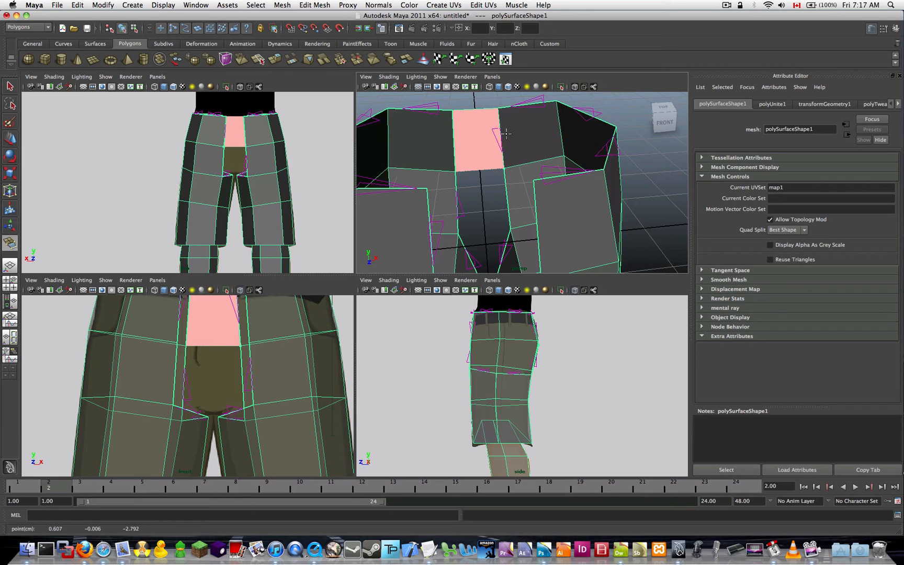
mouse_move(479, 135)
alt+mouse_down()
mouse_move(525, 137)
mouse_move(474, 139)
alt+mouse_up()
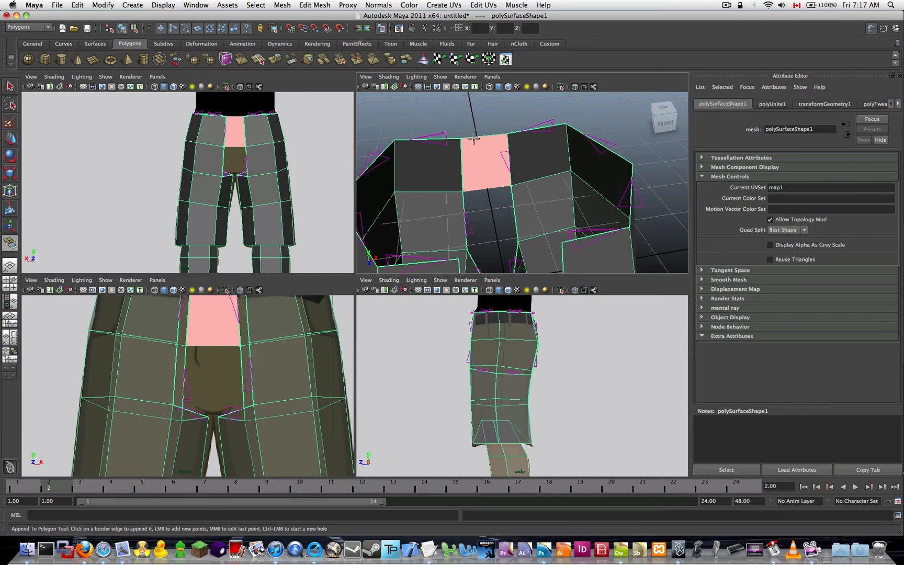
key(q)
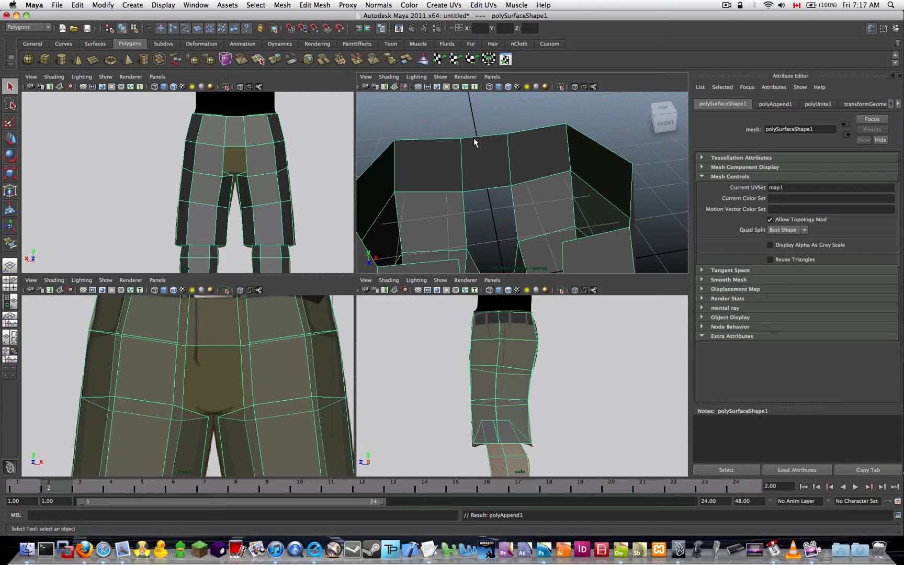
Step: Append a polygon between the uppermost inner edges of the two halves at the front of the waist
alt+drag(475, 141, 531, 169)
click(323, 6)
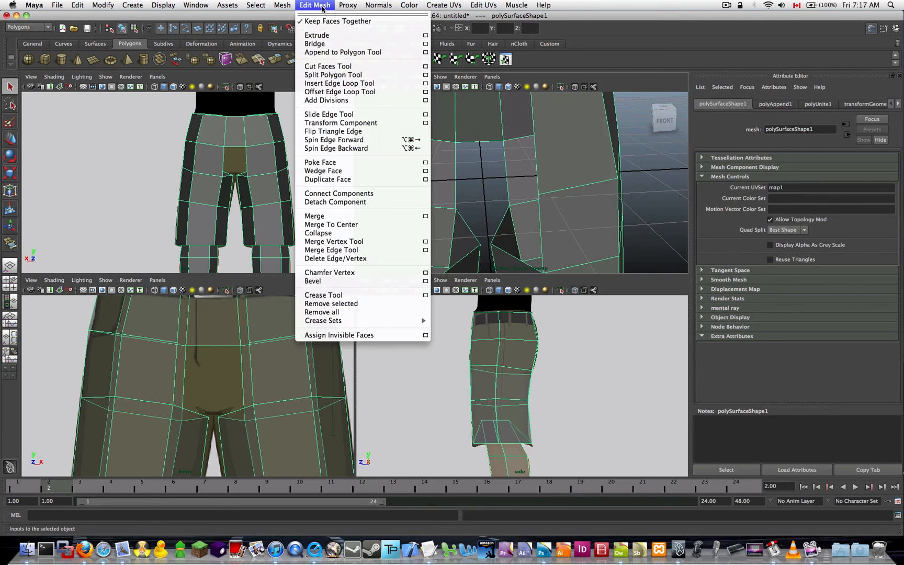
click(340, 52)
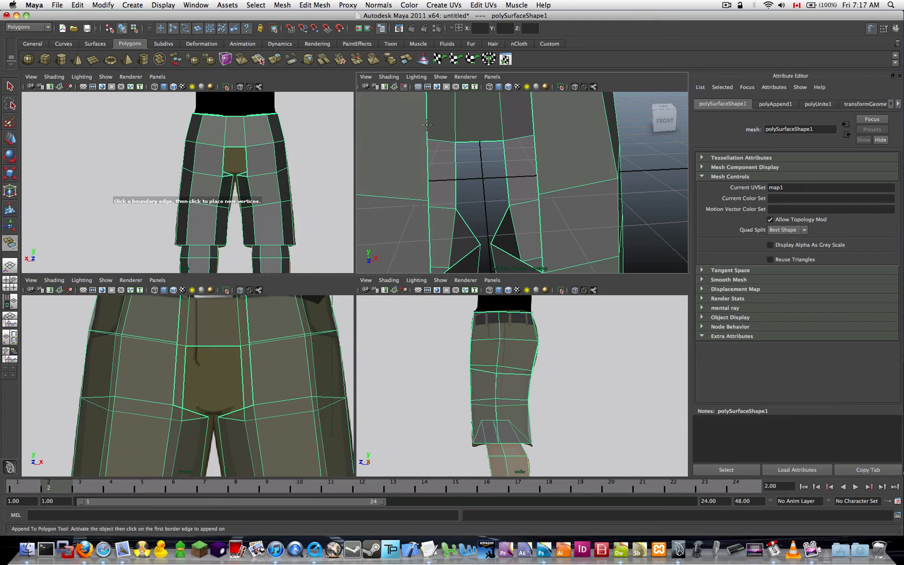
click(535, 120)
alt+drag(530, 141, 529, 119)
key(Return)
scroll(527, 146, down, 3)
scroll(527, 116, up, 3)
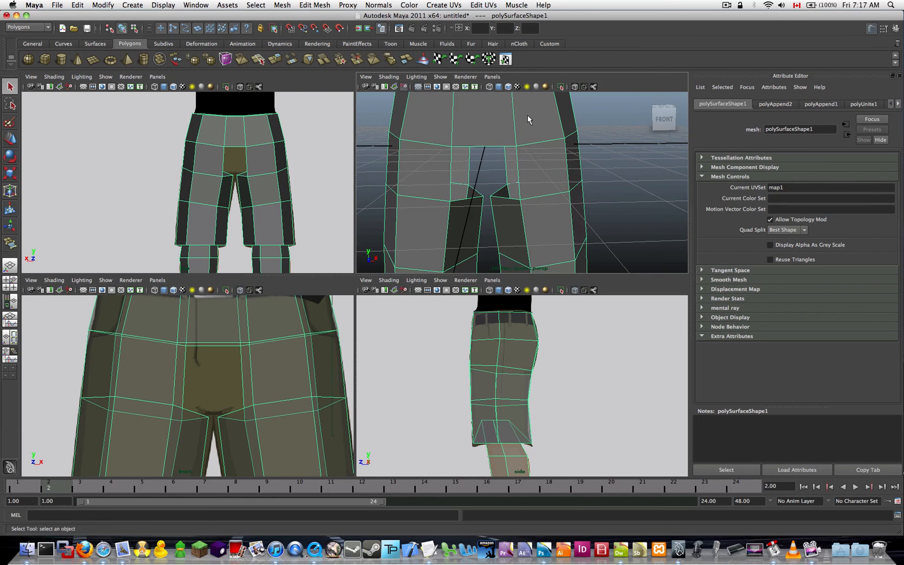
Step: Append a second front polygon below the waist face, bridging the two halves down to the crotch
click(309, 5)
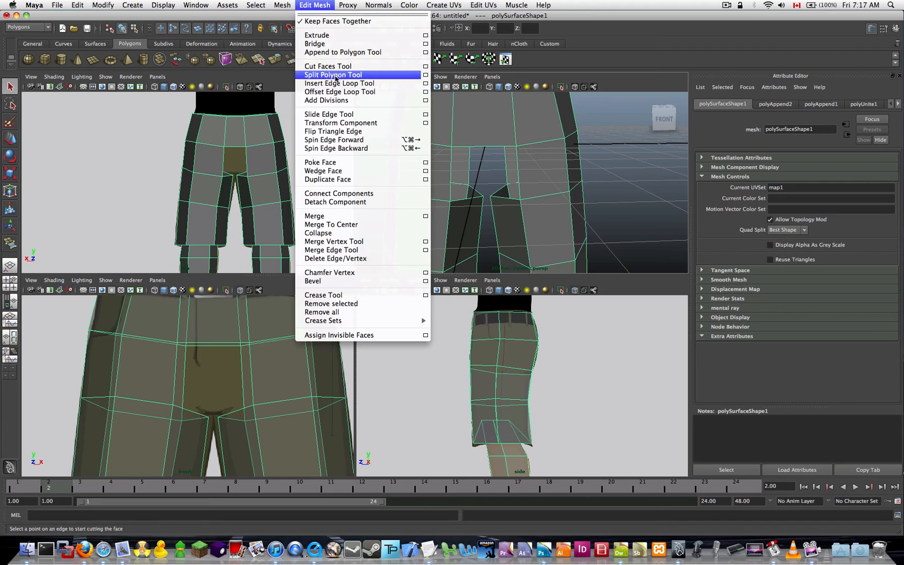
click(324, 47)
click(450, 162)
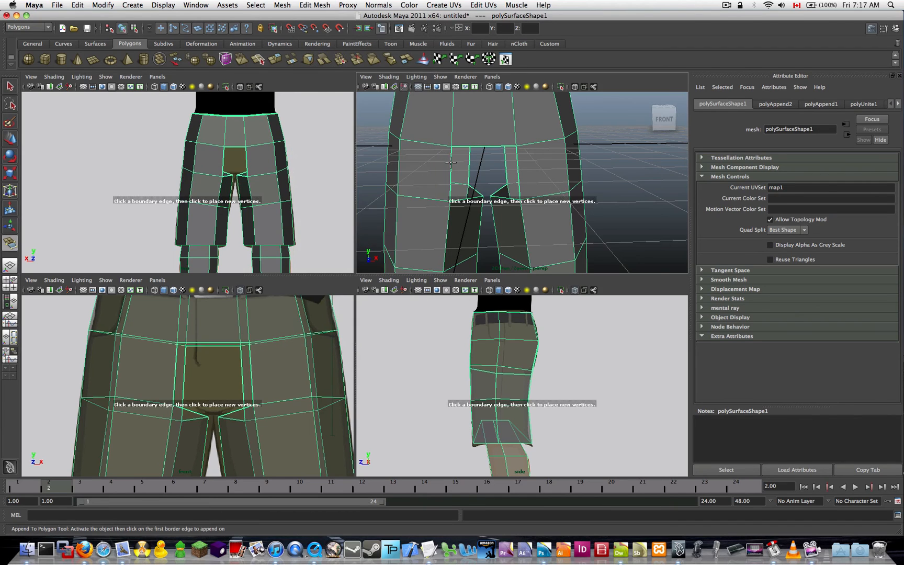
click(517, 161)
key(Return)
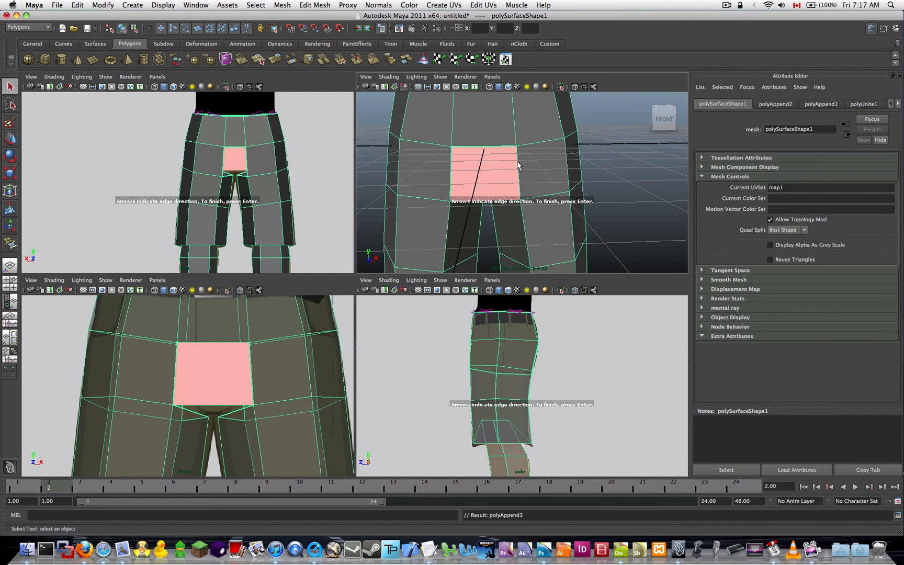
Step: Append a second back polygon below the rear waist face, bridging the two halves down to the crotch
alt+drag(523, 162, 502, 150)
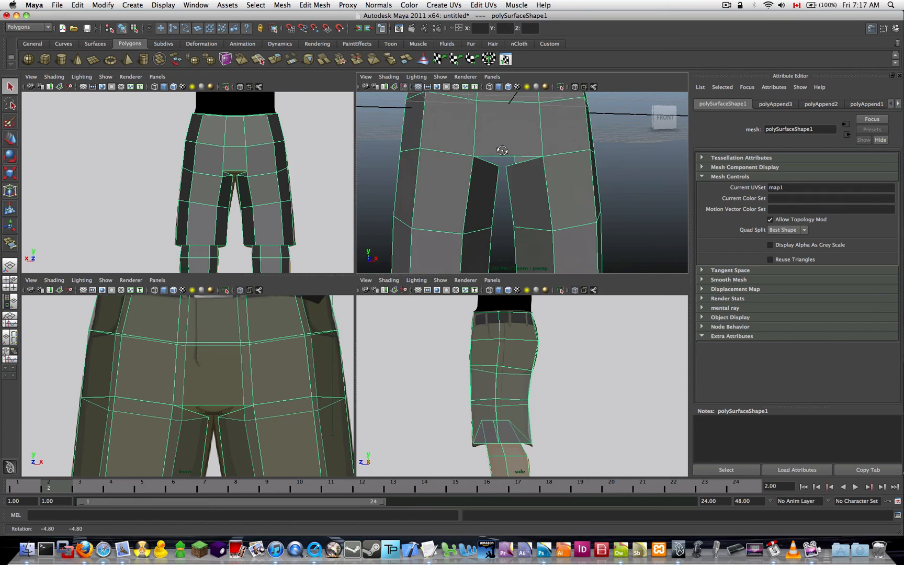
alt+drag(569, 167, 637, 155)
alt+right_drag(638, 156, 590, 167)
alt+middle_drag(590, 167, 519, 192)
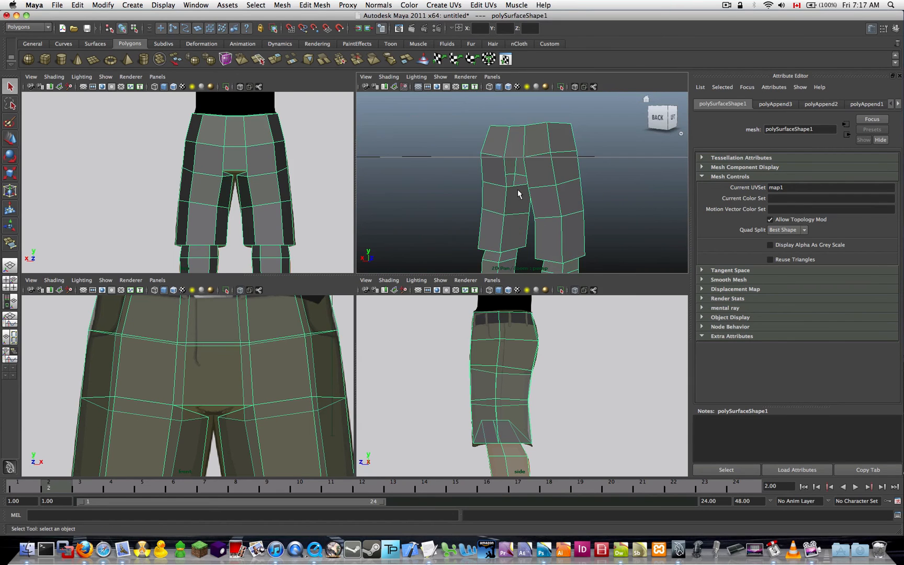
alt+drag(519, 193, 549, 190)
scroll(549, 190, up, 5)
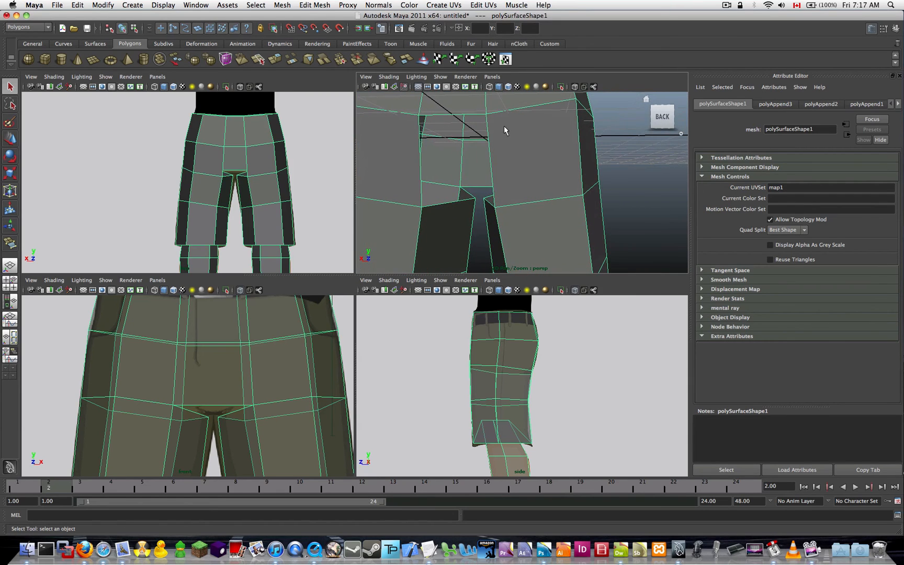
click(321, 5)
click(343, 53)
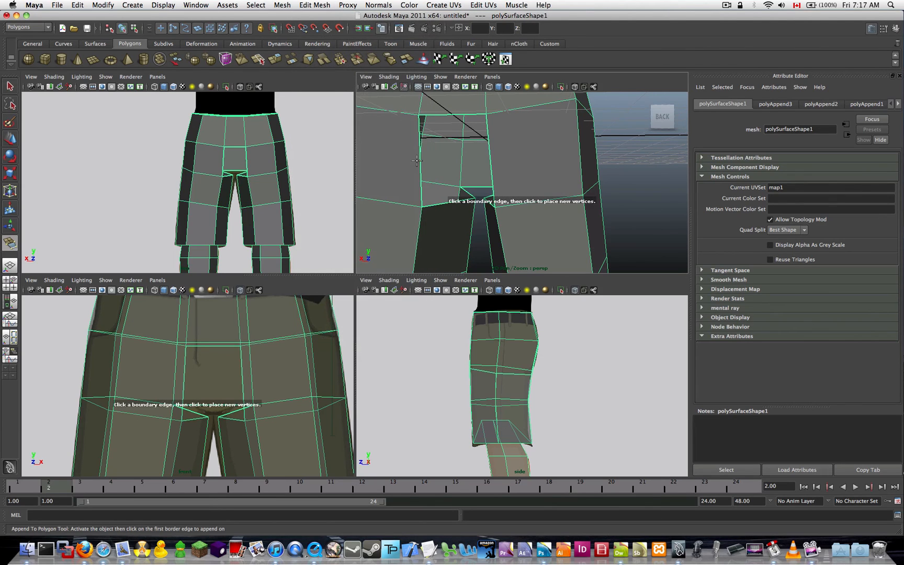
click(421, 161)
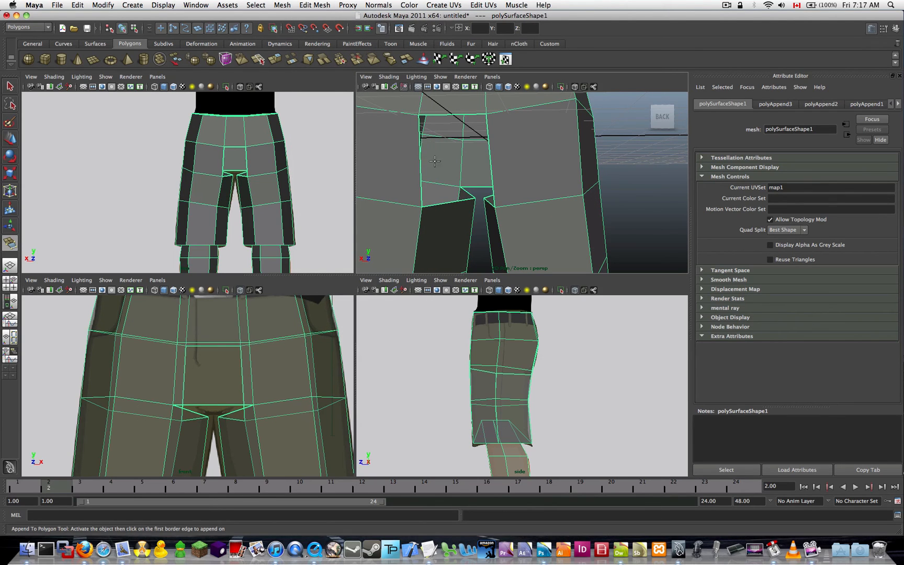
click(490, 160)
key(Return)
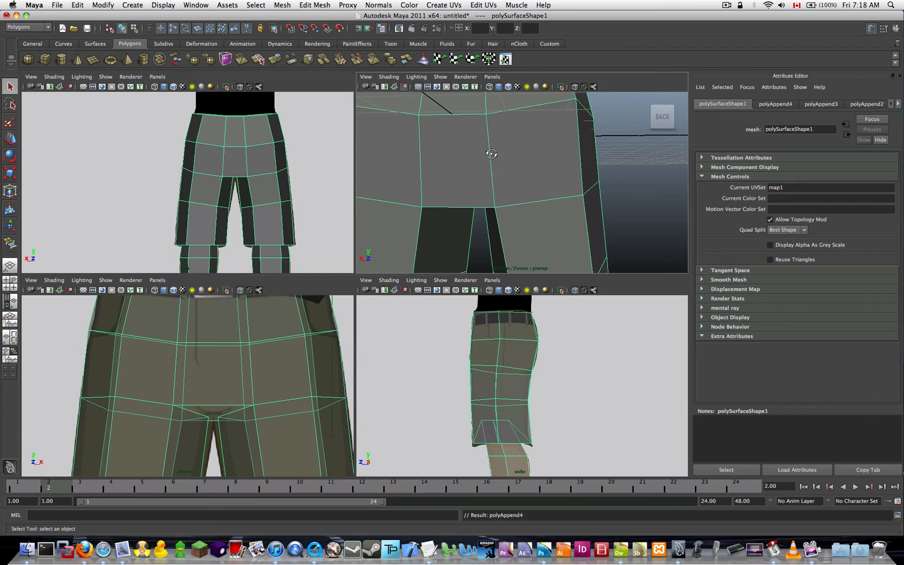
Step: Append a polygon across the crotch's underside on one leg, joining its front and back inner edges
alt+drag(491, 154, 511, 132)
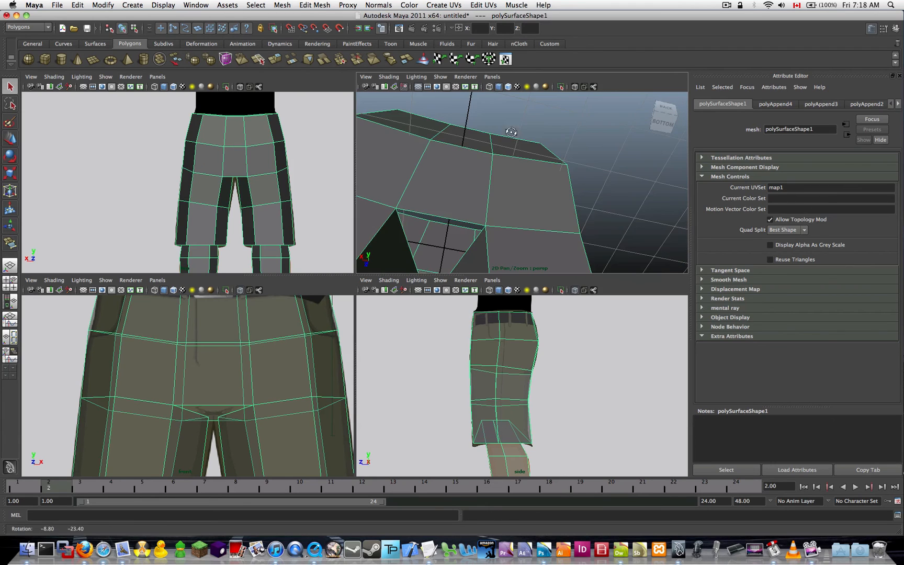
alt+drag(476, 170, 517, 142)
alt+middle_drag(517, 141, 506, 135)
alt+drag(506, 135, 503, 142)
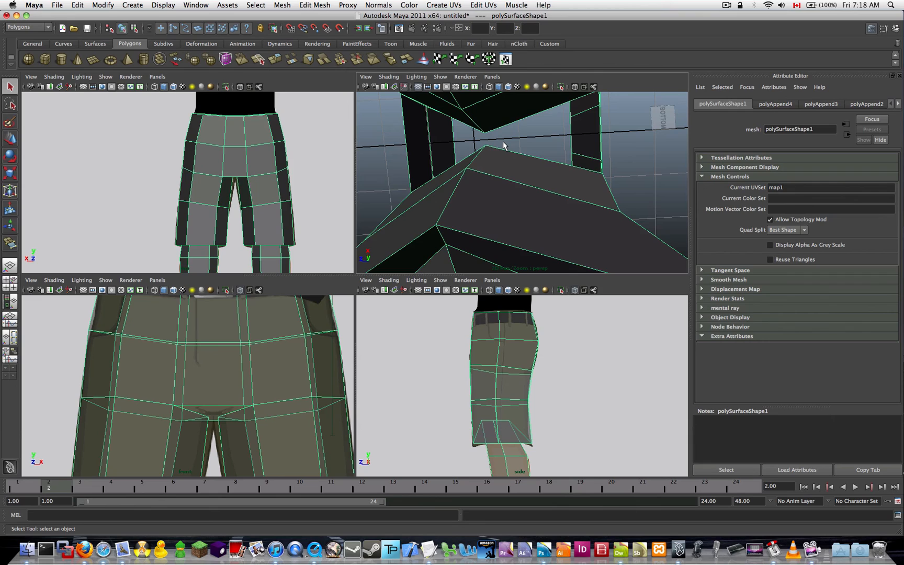
click(330, 4)
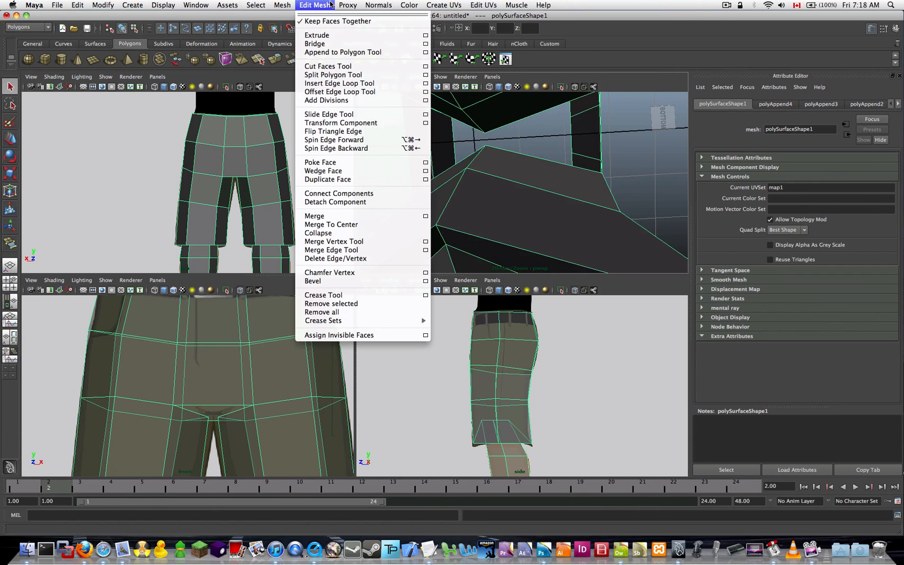
click(330, 52)
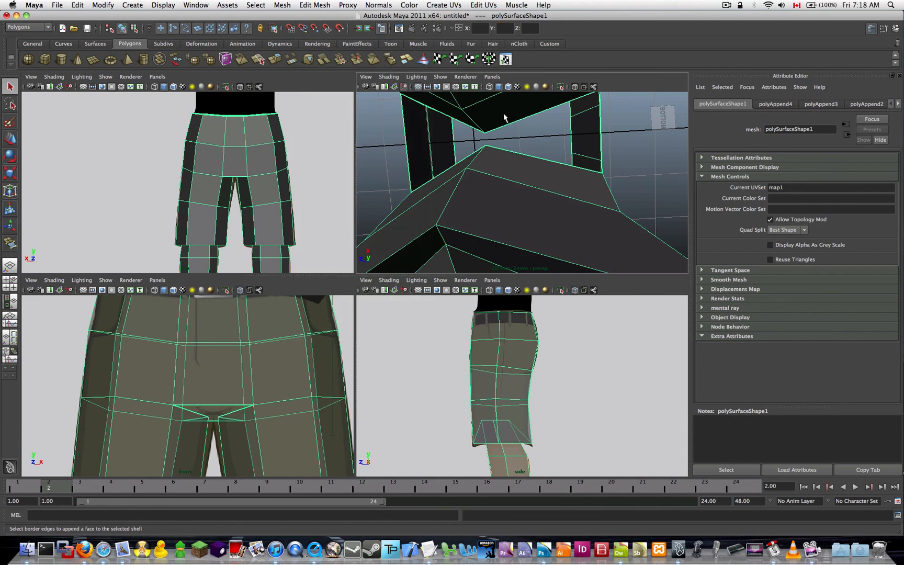
click(524, 148)
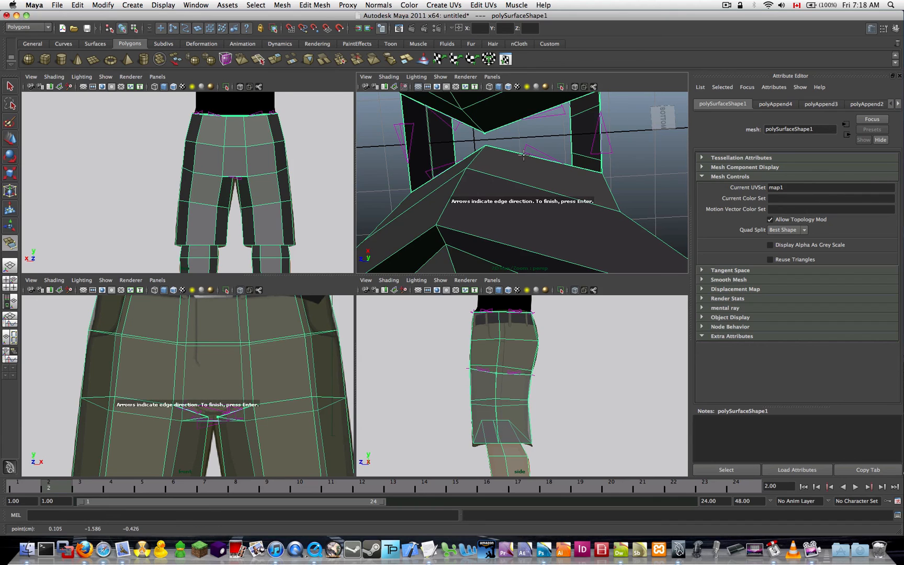
click(525, 154)
key(Return)
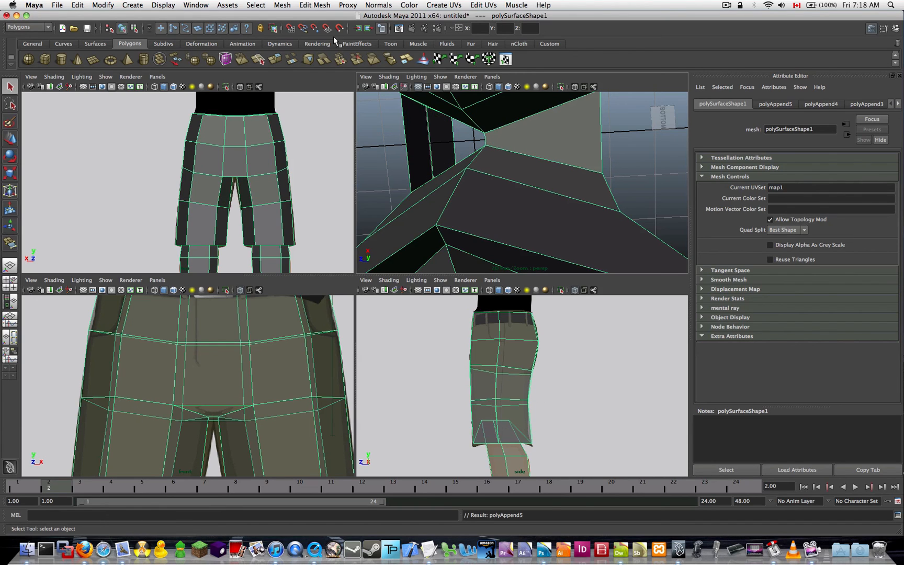
Step: Append a matching polygon between the front and back inner edges on the opposite leg's side of the crotch's underside
click(315, 4)
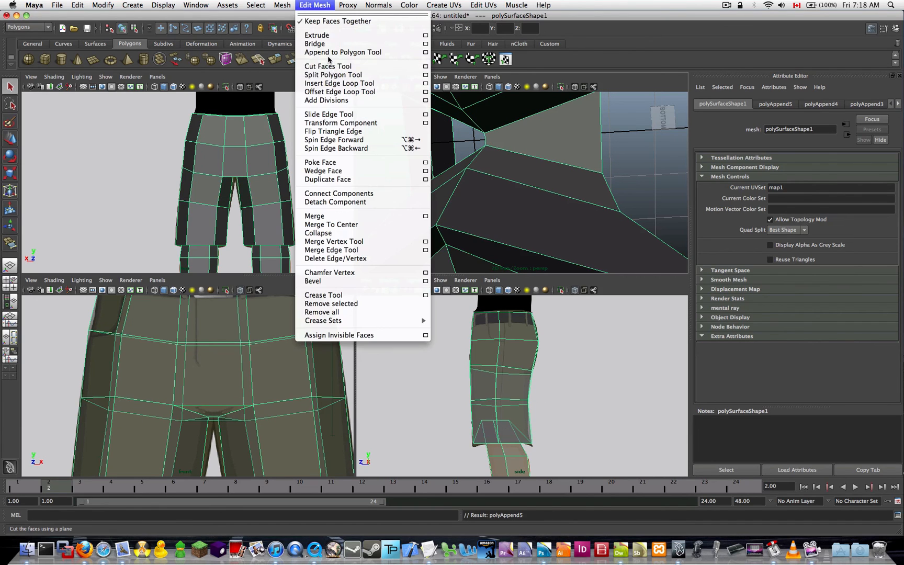
click(330, 52)
click(440, 113)
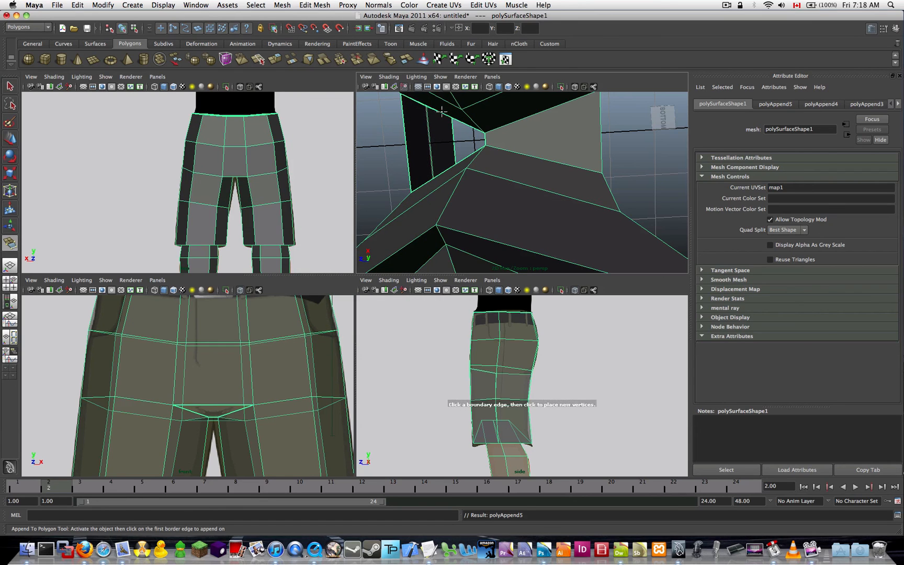
click(451, 166)
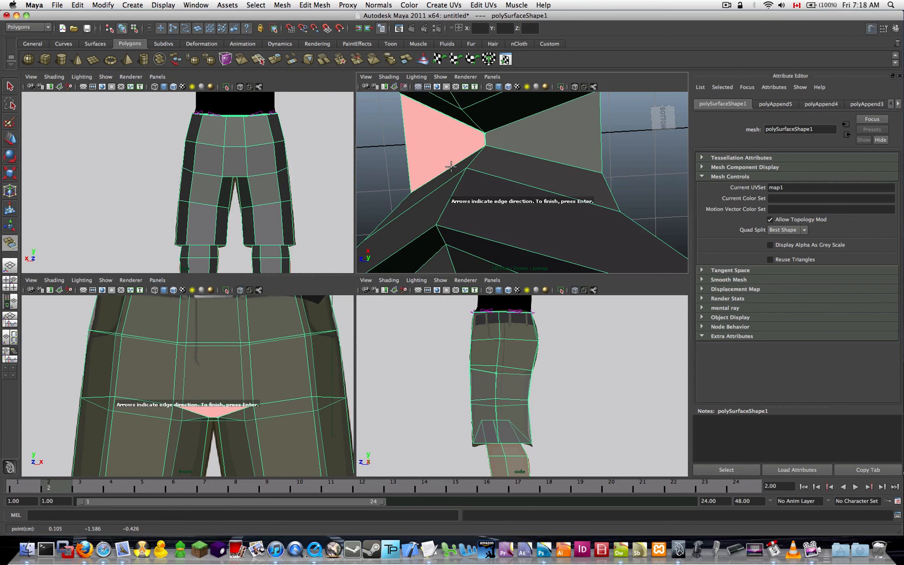
key(Return)
Step: Examine the bridged crotch and the combined shorts, legs and shoes mesh from below, the front and an angle
alt+drag(501, 139, 576, 139)
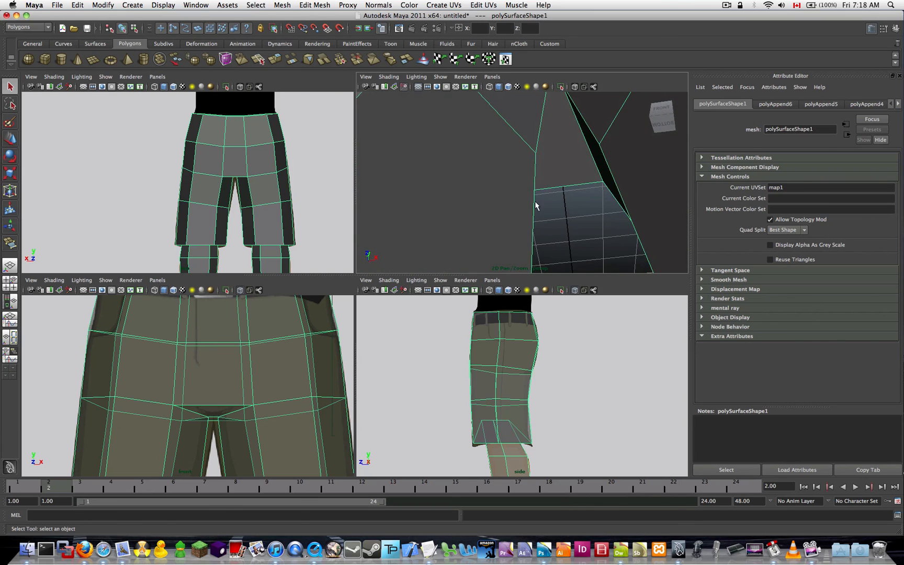
alt+drag(535, 203, 516, 191)
click(525, 181)
scroll(511, 163, down, 5)
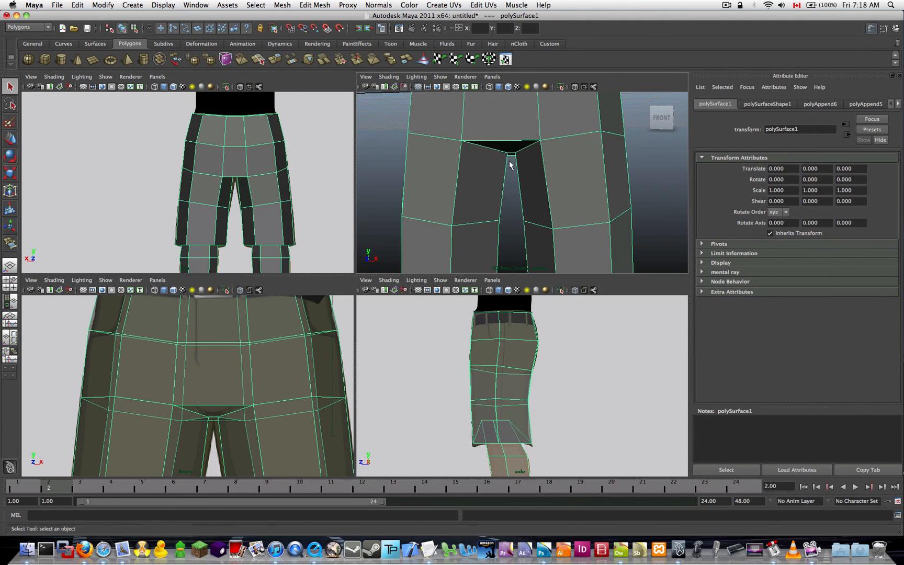
alt+drag(511, 165, 509, 208)
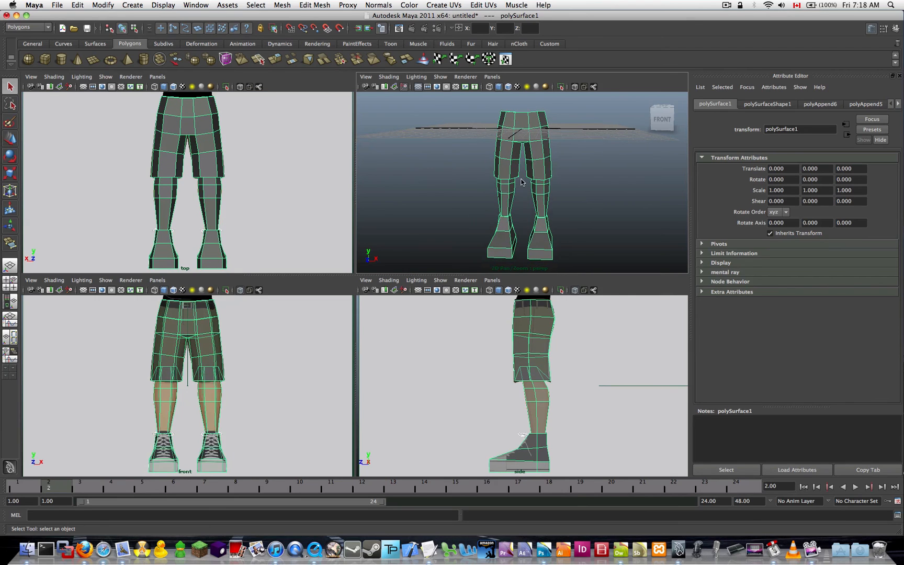
right_drag(531, 176, 600, 169)
click(551, 181)
alt+drag(557, 181, 559, 203)
click(540, 172)
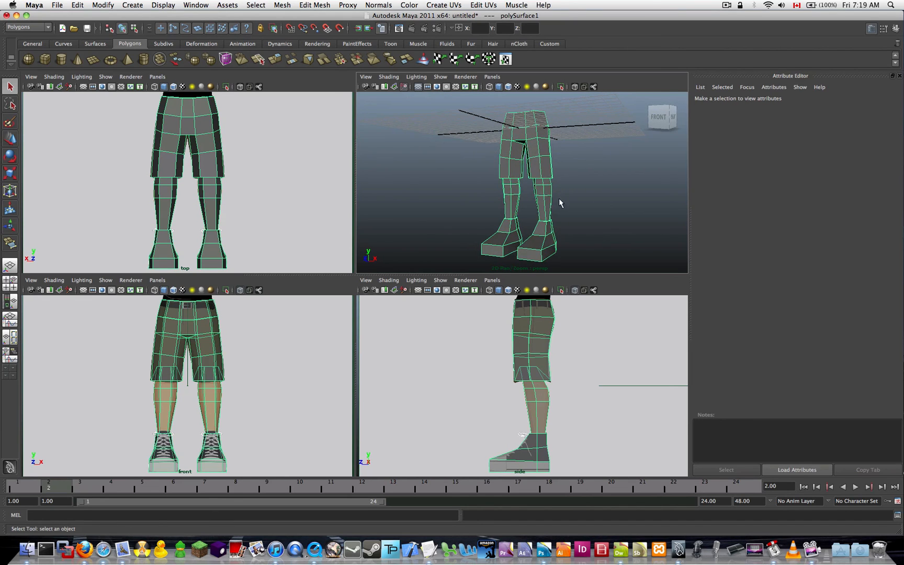
click(537, 350)
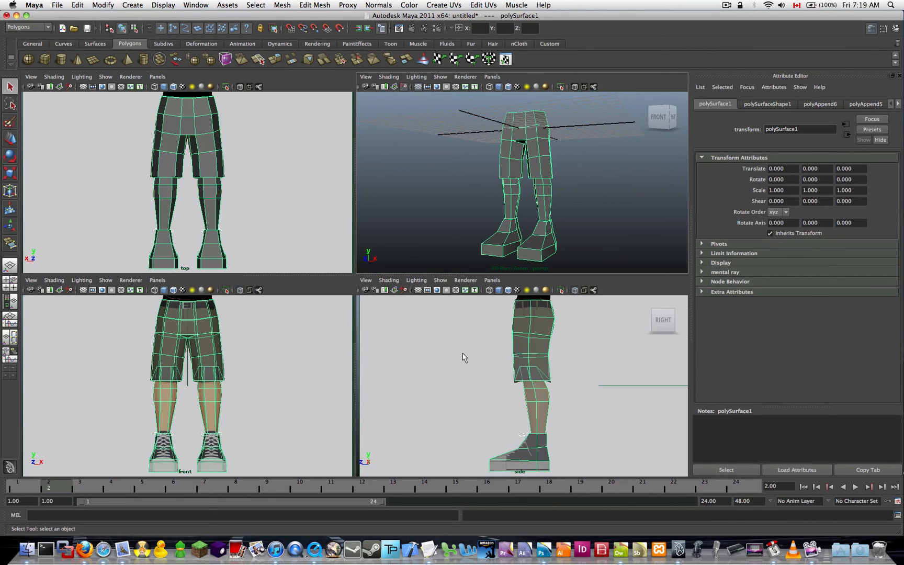